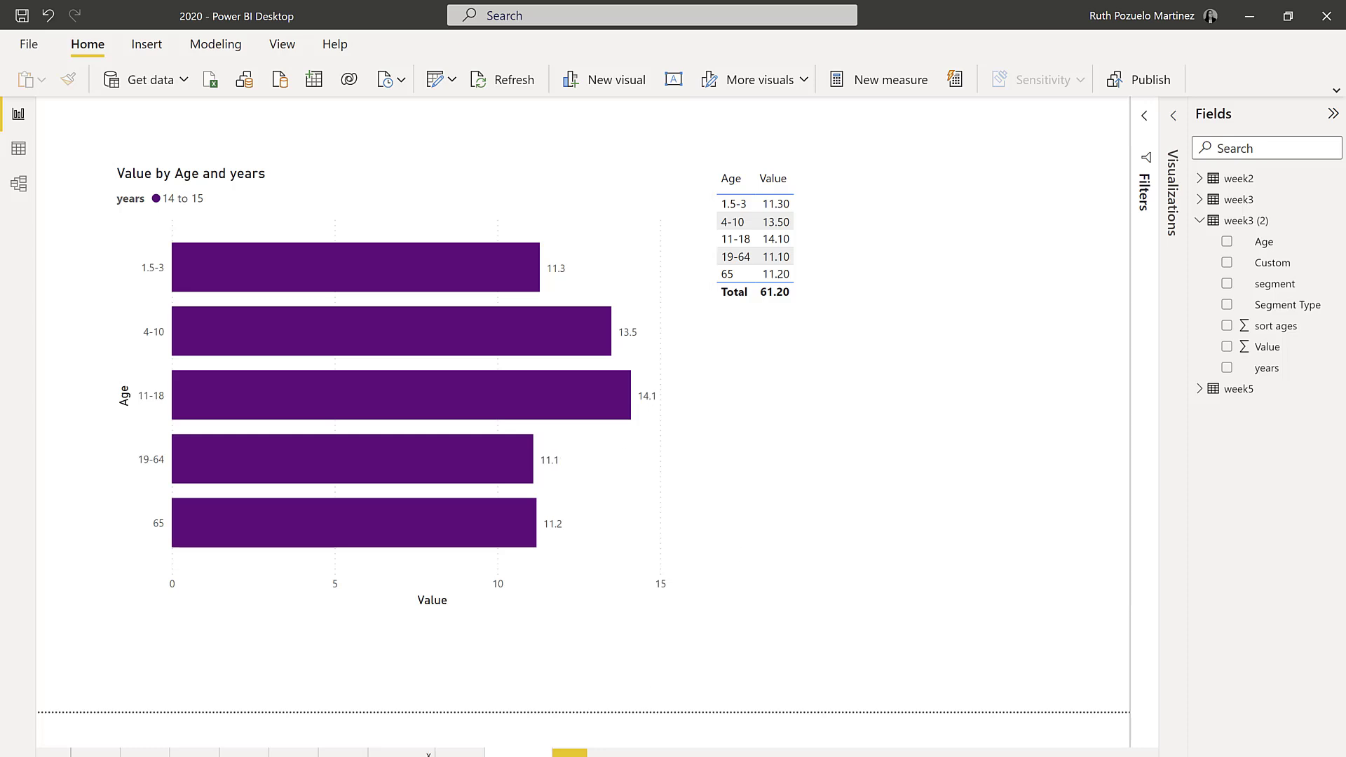
Browse the report pages and settle on the Value by Age and years page
left_click(401, 753)
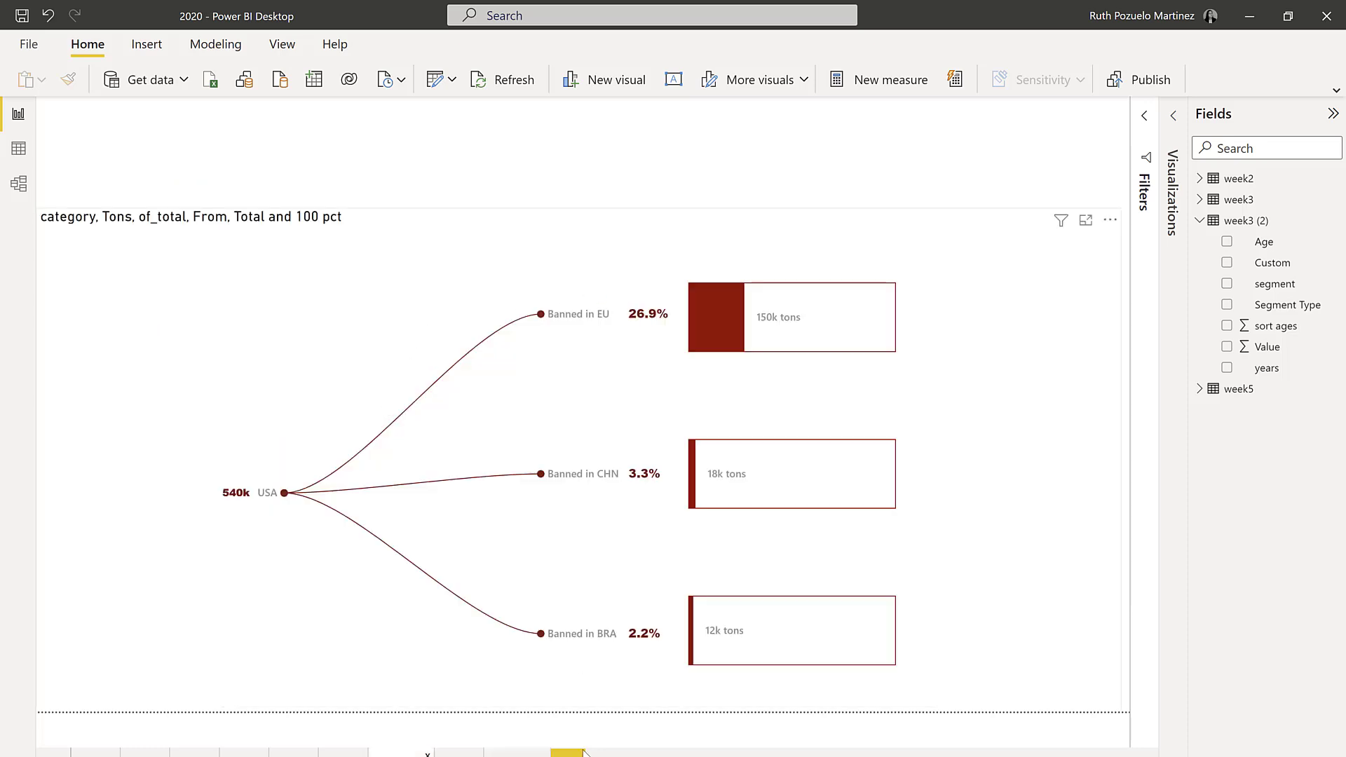
left_click(459, 752)
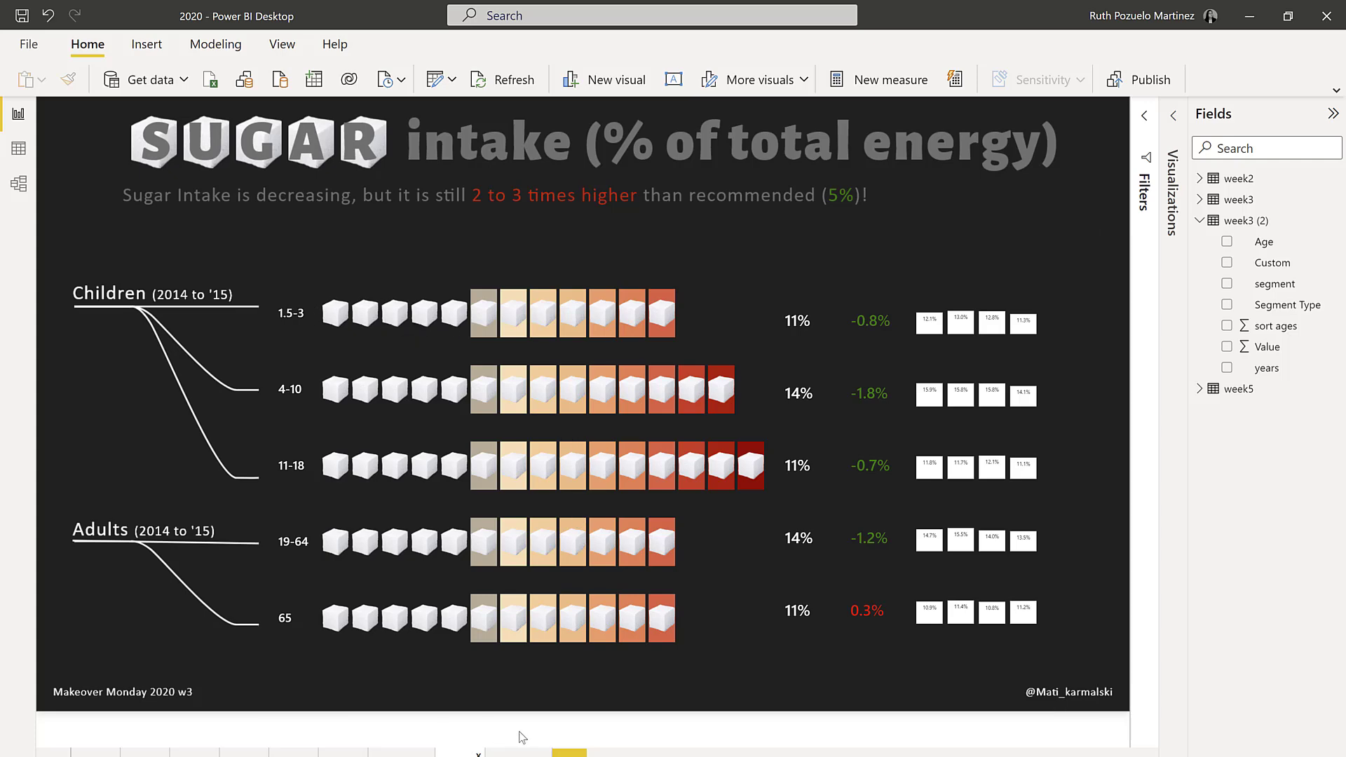
left_click(518, 753)
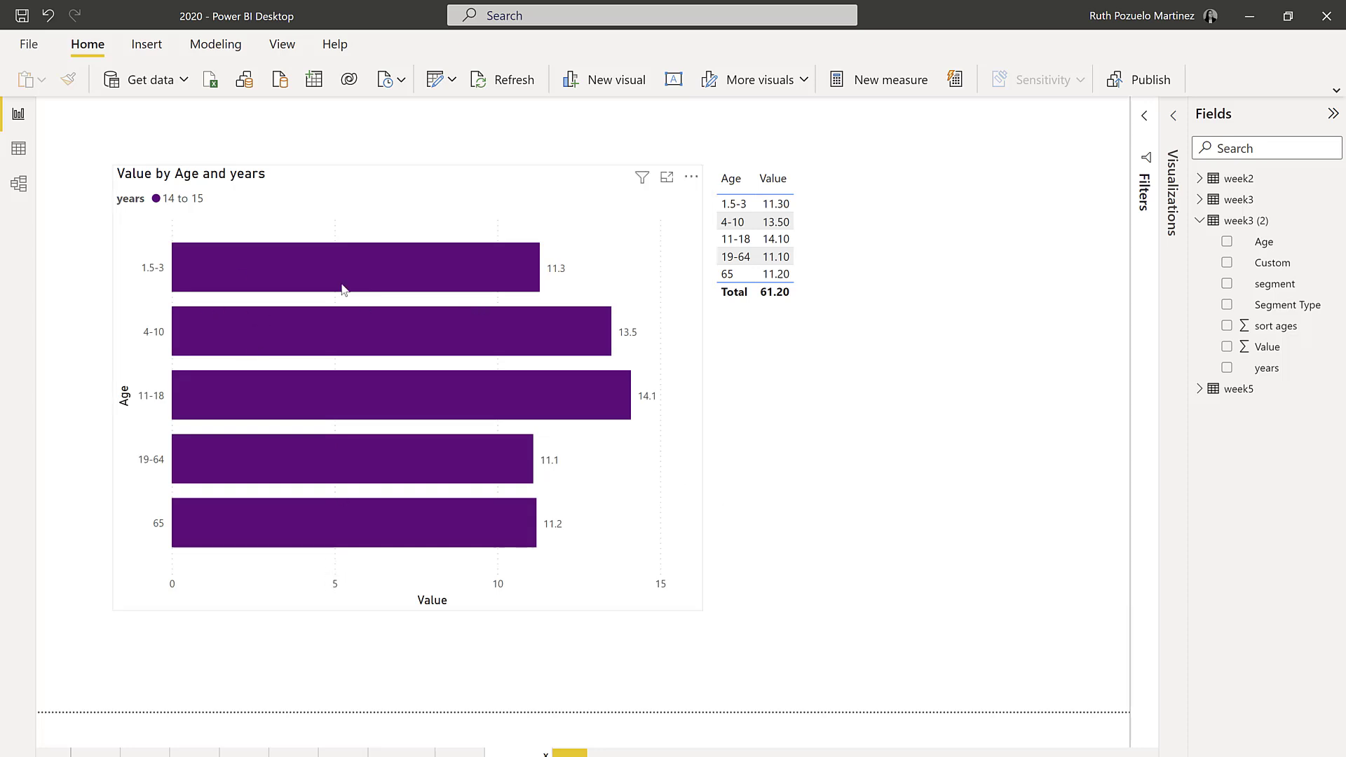
Add an Analytics constant line at value 5 to the Value by Age and years bar chart
left_click(1173, 116)
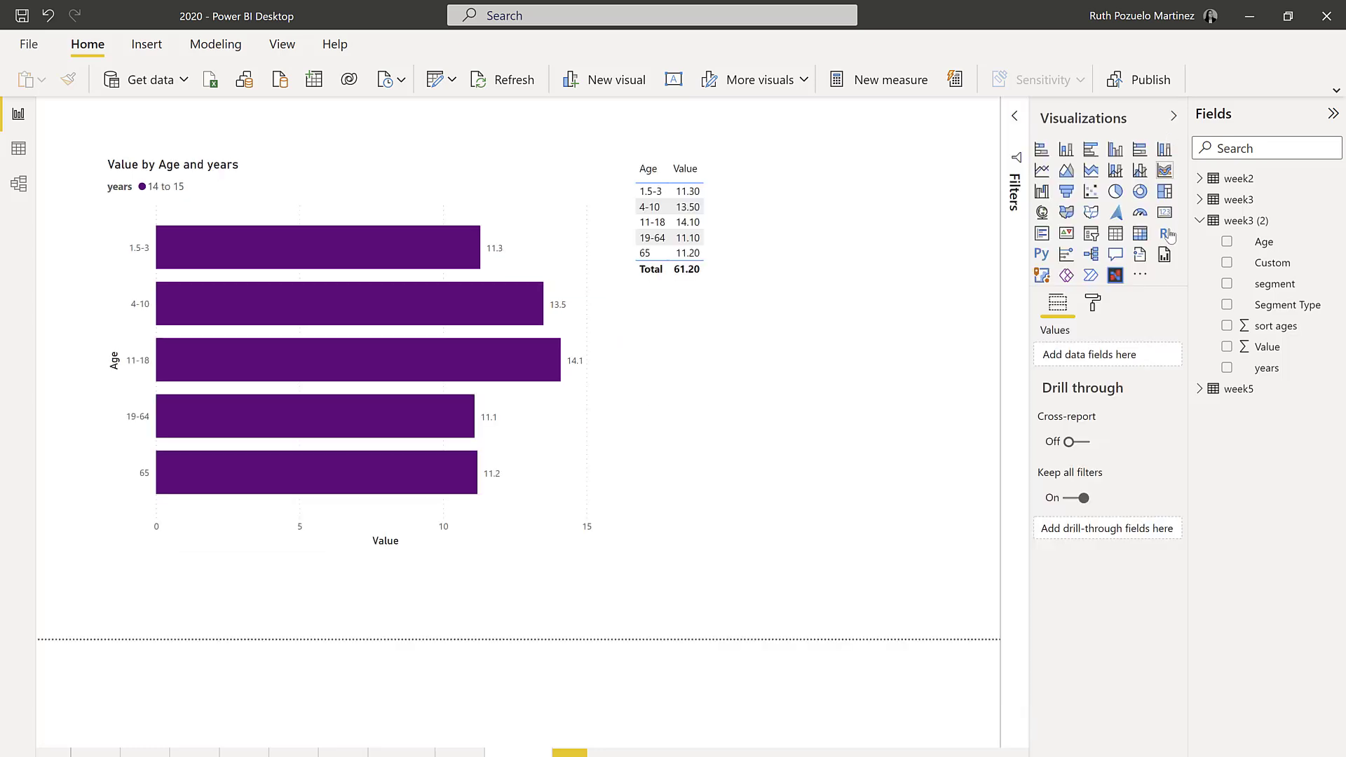
left_click(1095, 304)
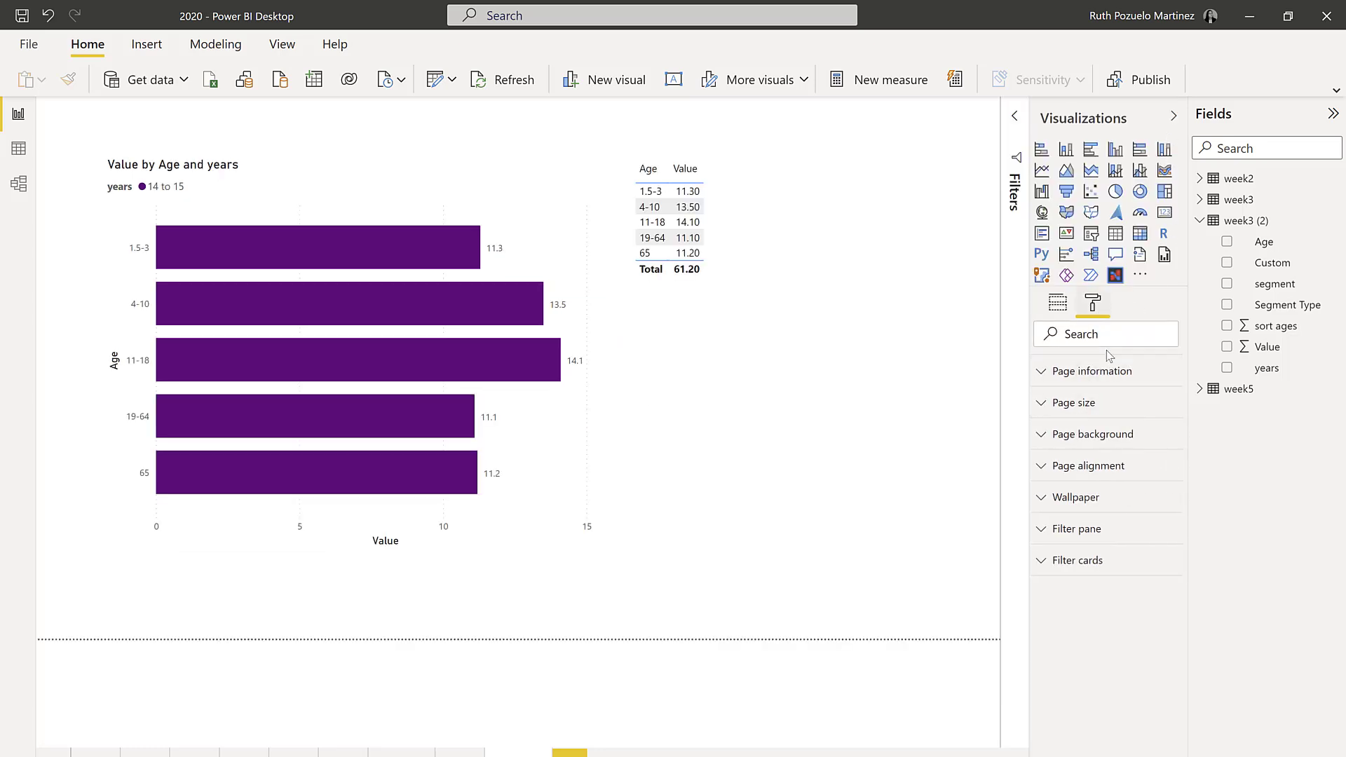
left_click(592, 378)
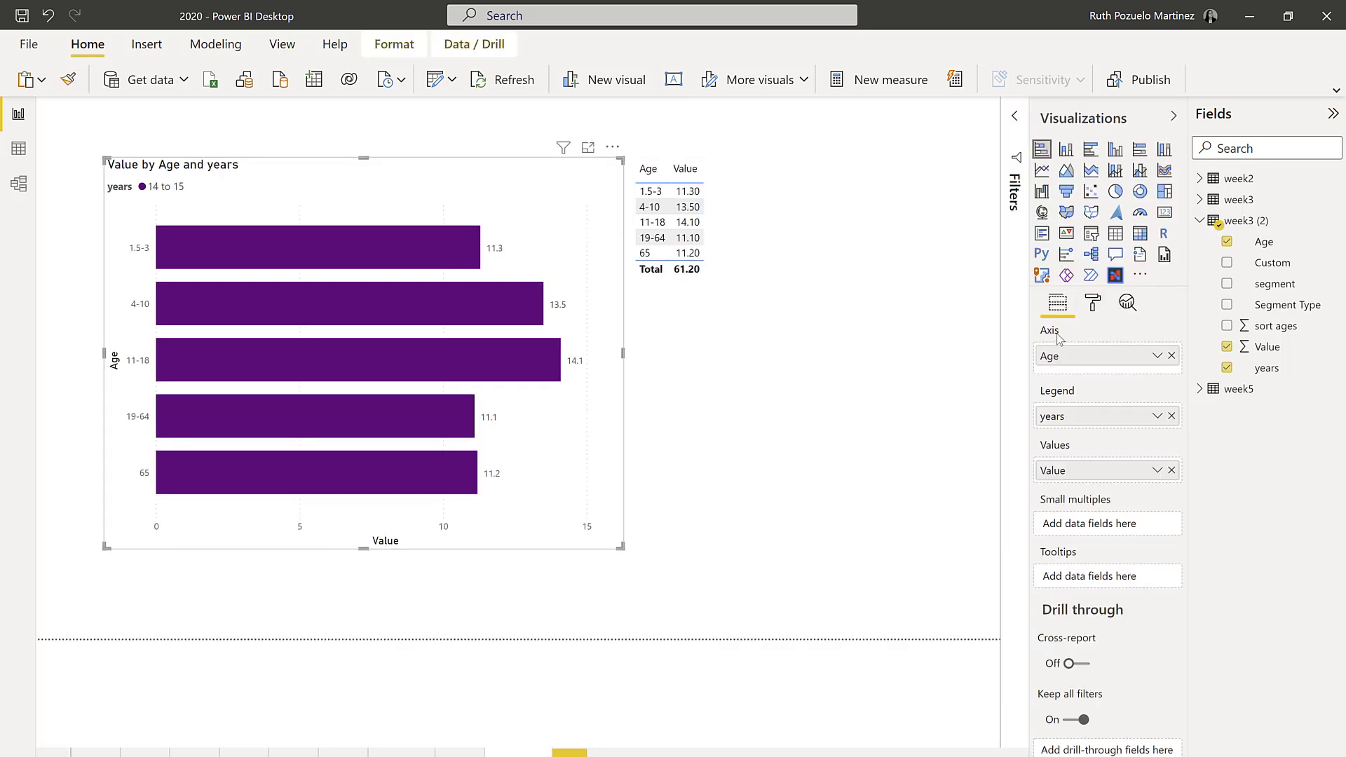
left_click(1127, 303)
left_click(1092, 371)
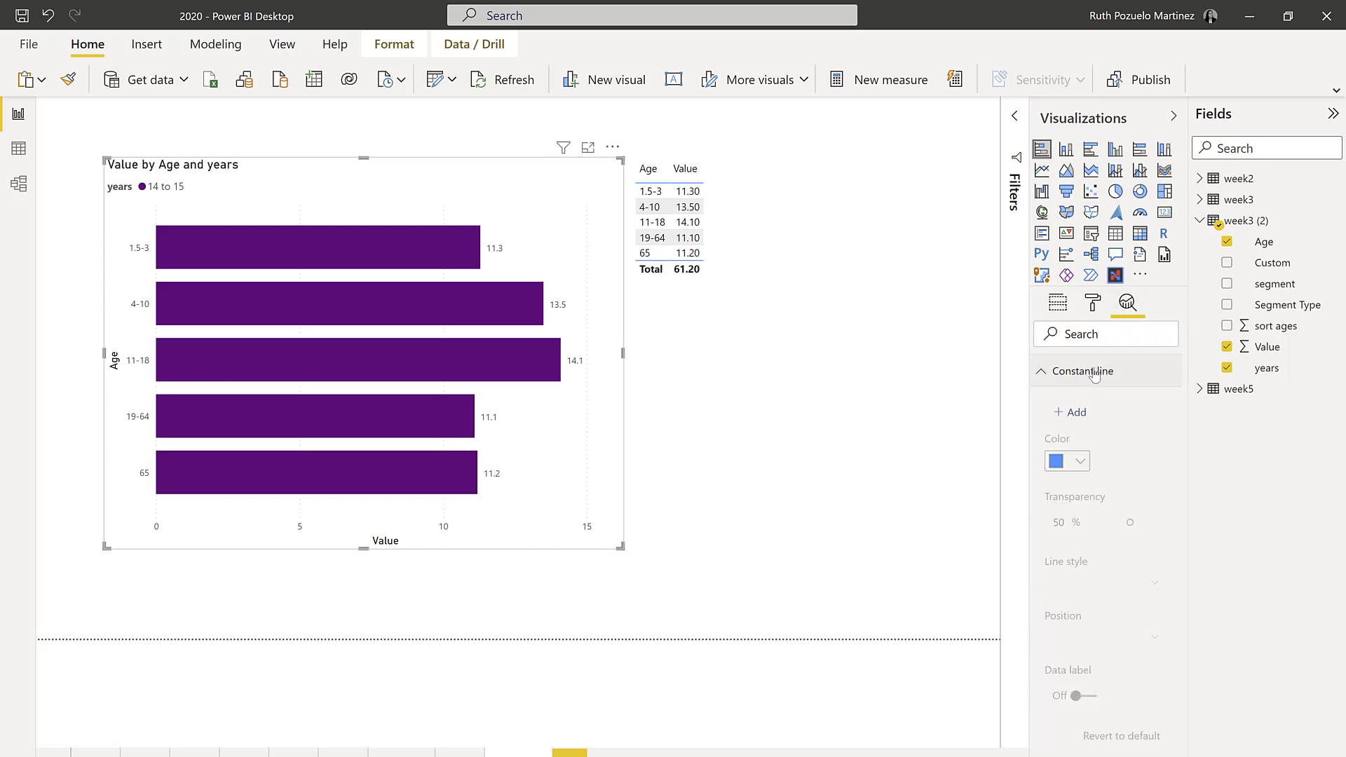
left_click(1078, 414)
double_click(1090, 483)
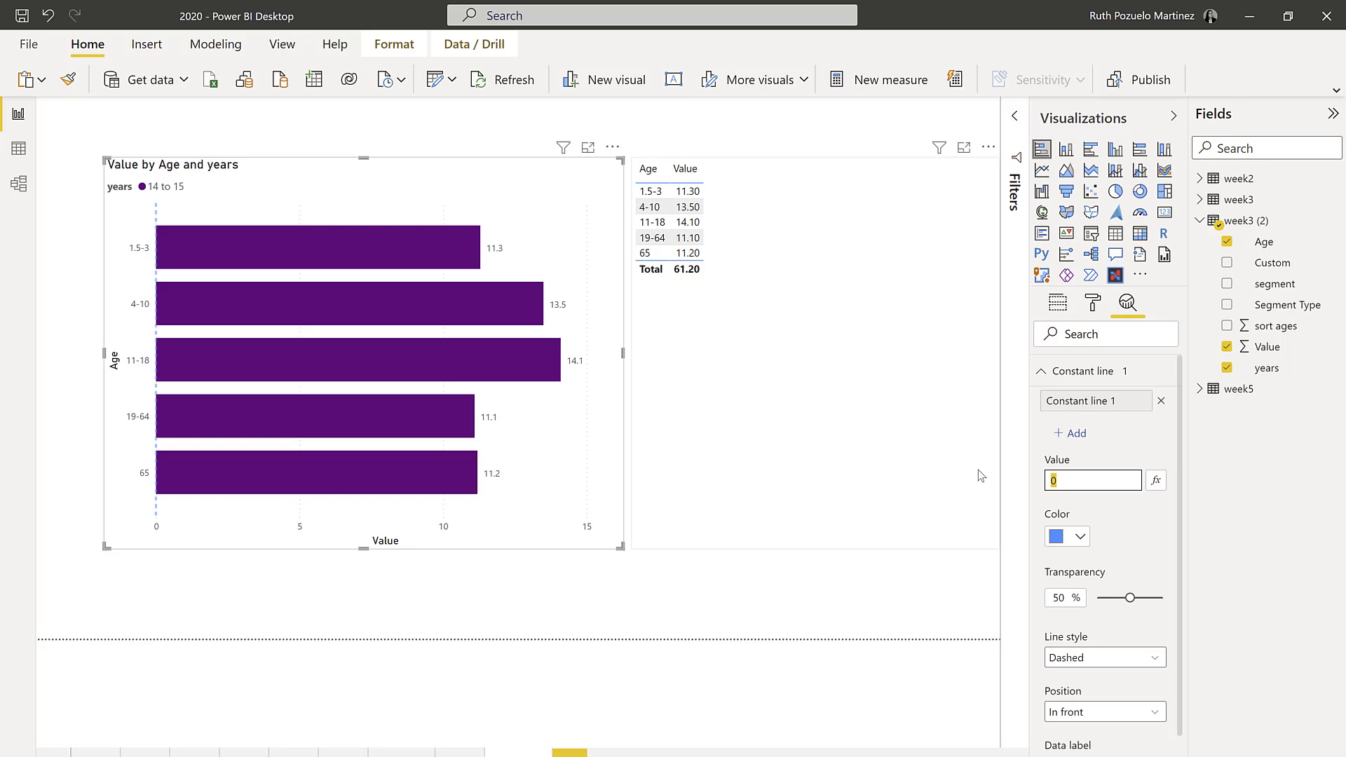
type("5")
Make the chart's X axis start at 0
left_click(1093, 303)
left_click(1068, 435)
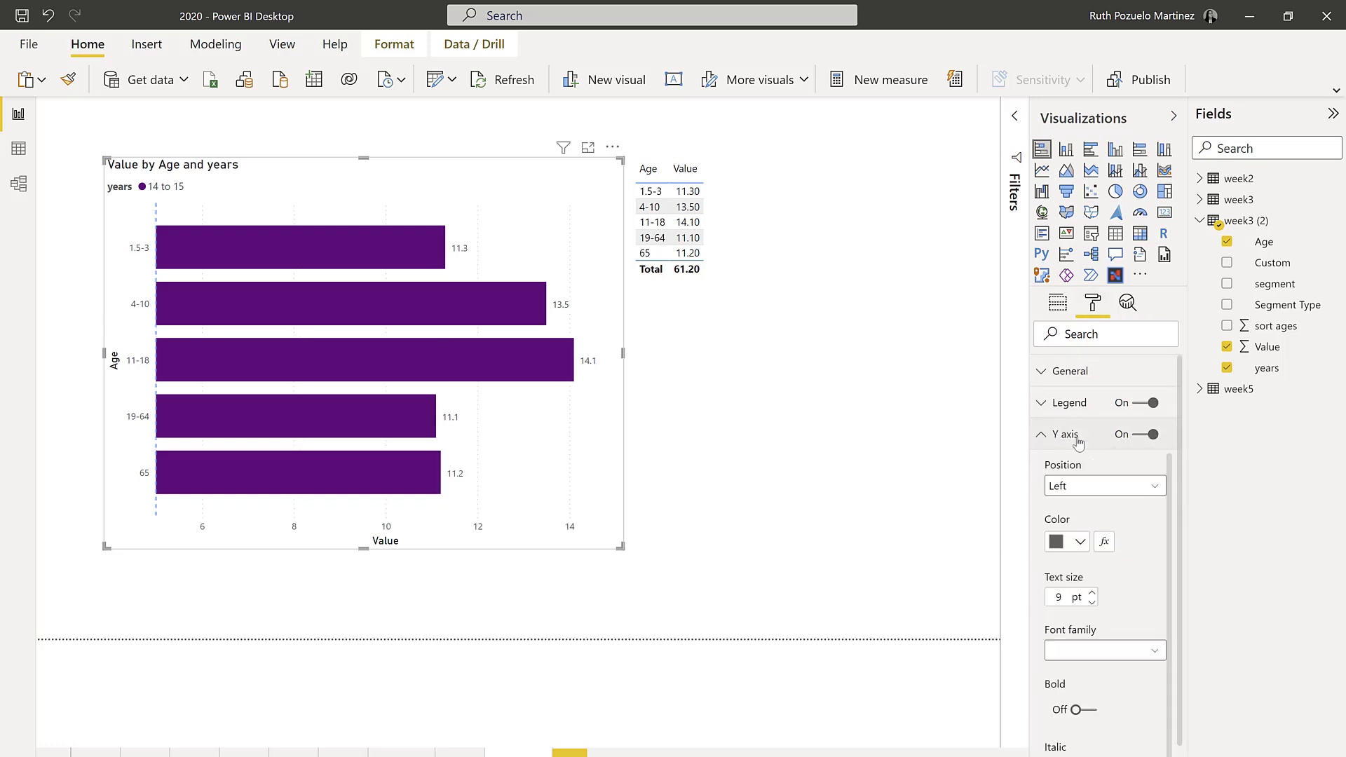
scroll(1083, 624, "down", 2)
scroll(1084, 624, "up", 2)
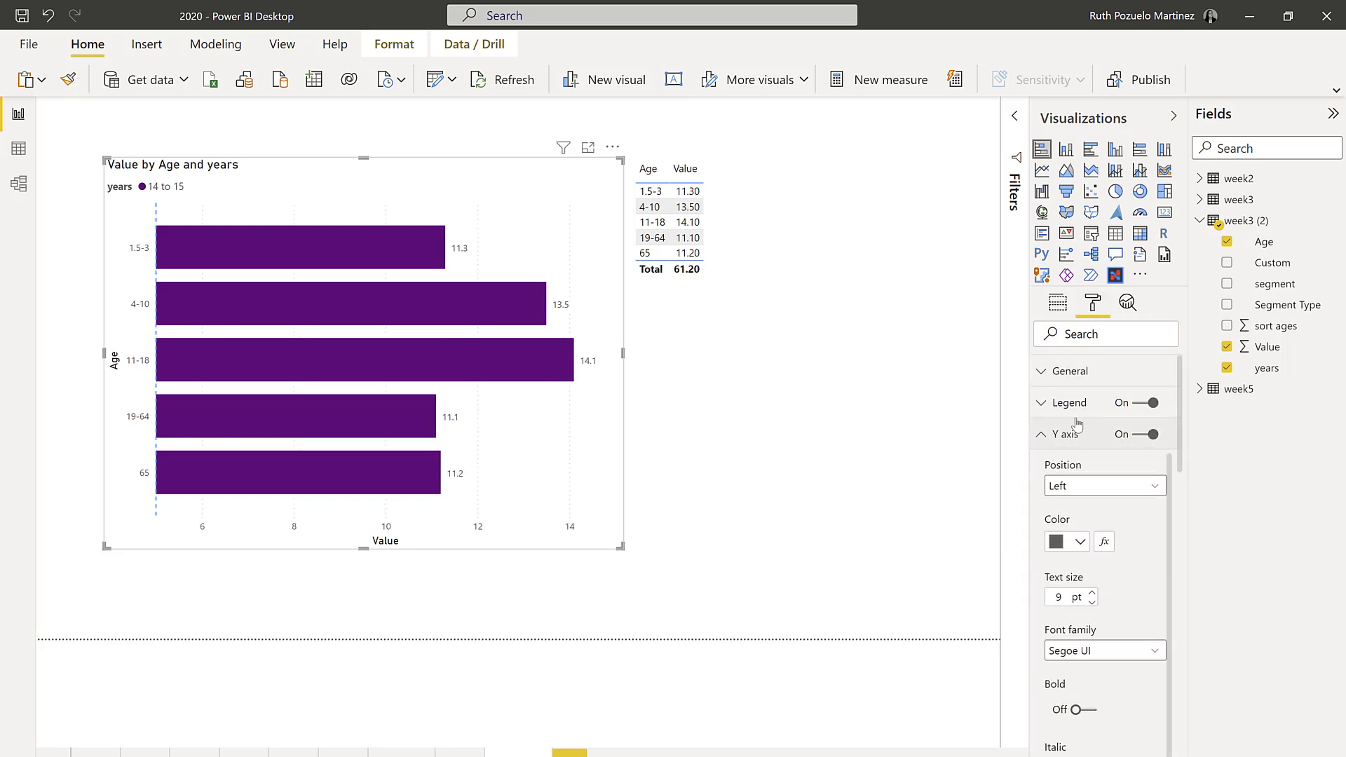
left_click(1077, 442)
left_click(1070, 466)
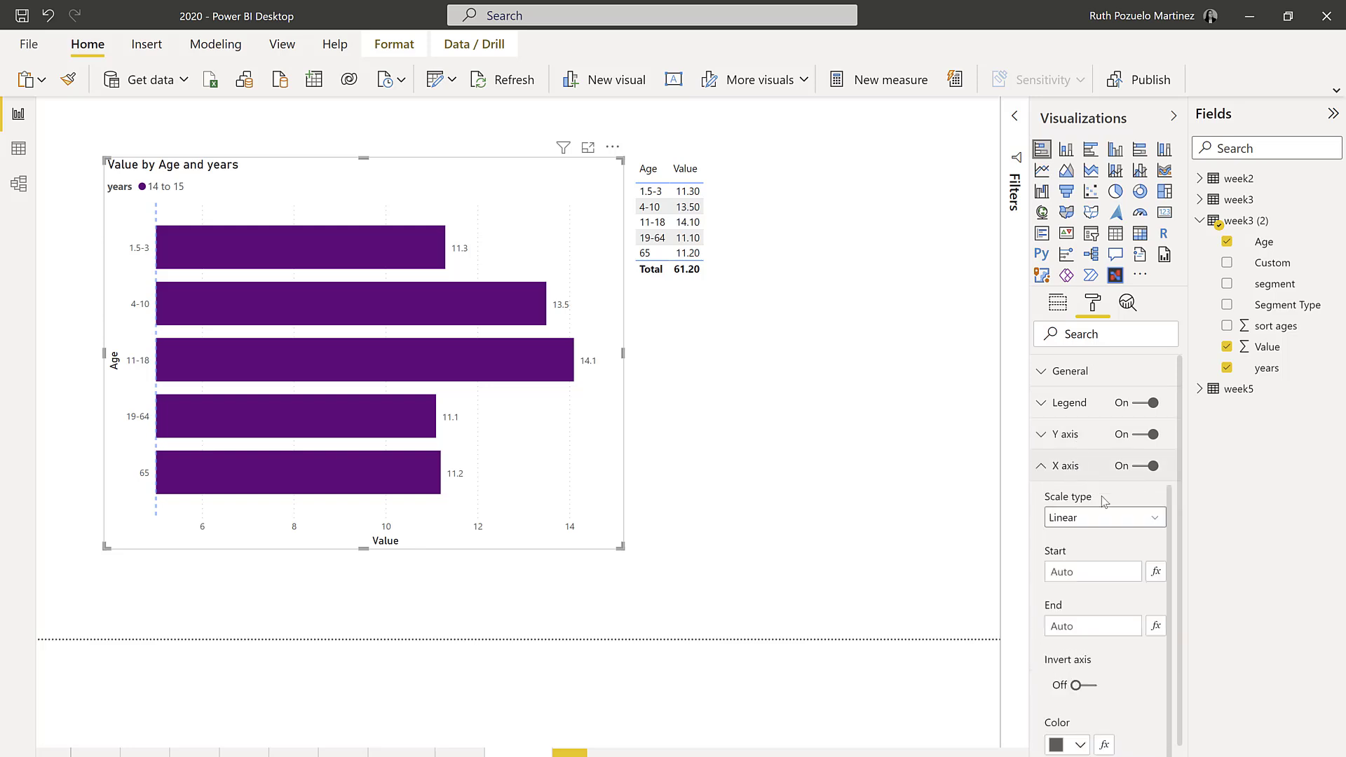
scroll(1099, 540, "down", 3)
scroll(1099, 540, "up", 3)
left_click(1083, 571)
type("0")
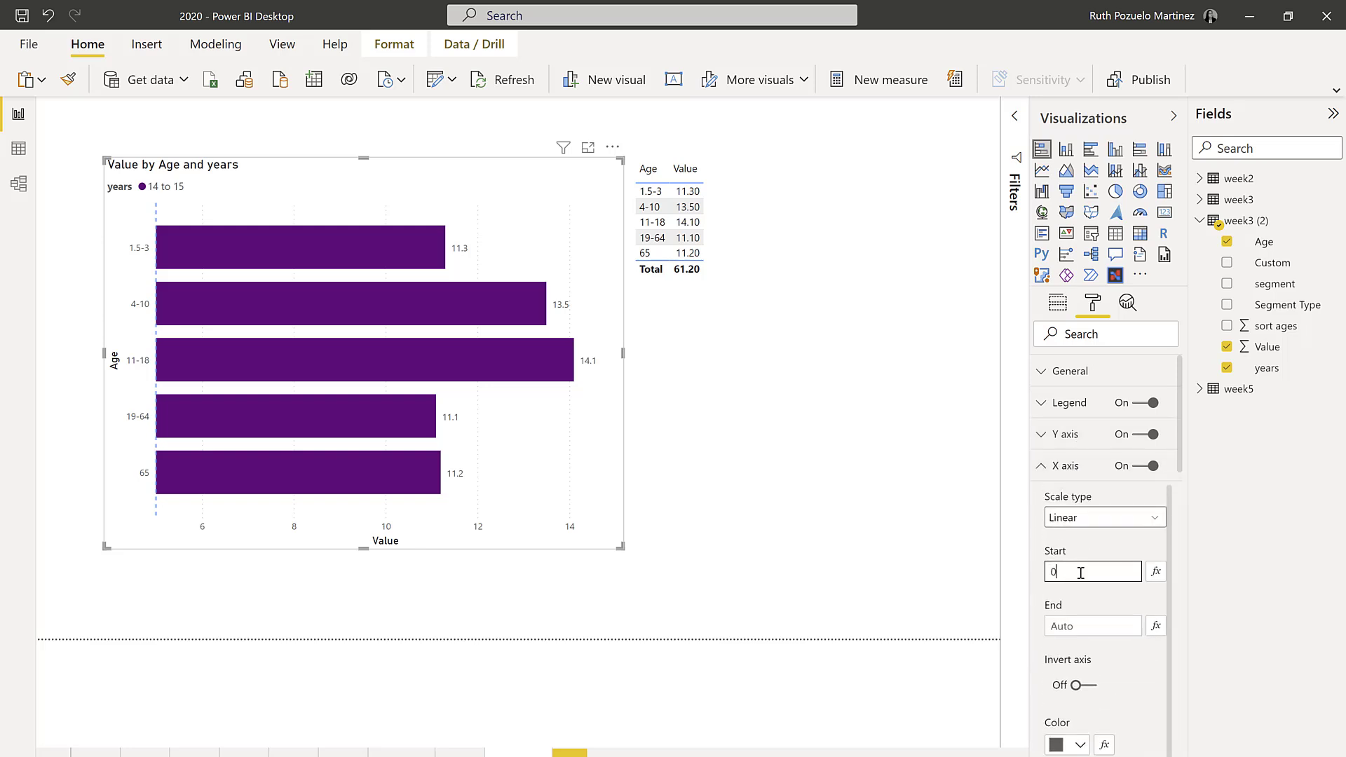
key("Return")
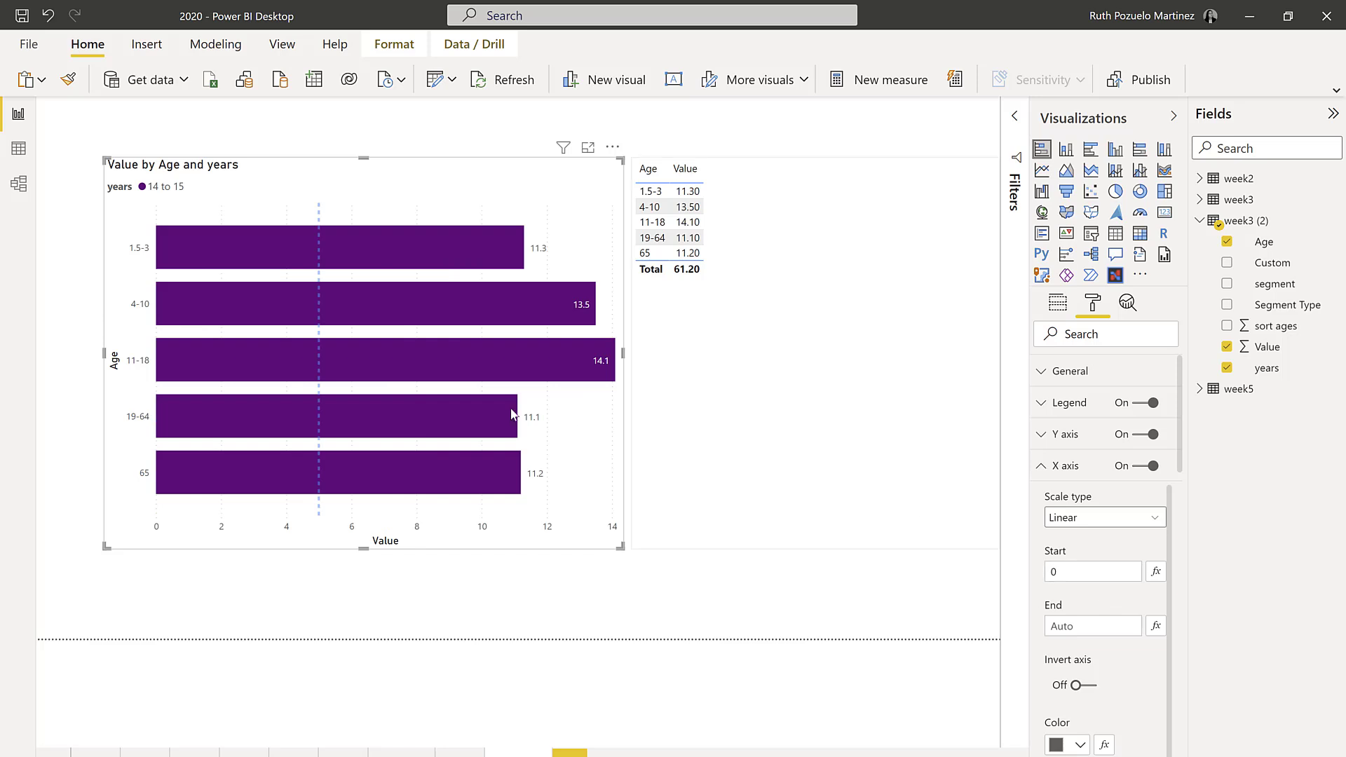
Colour the constant line orange
left_click(1127, 304)
left_click(1077, 538)
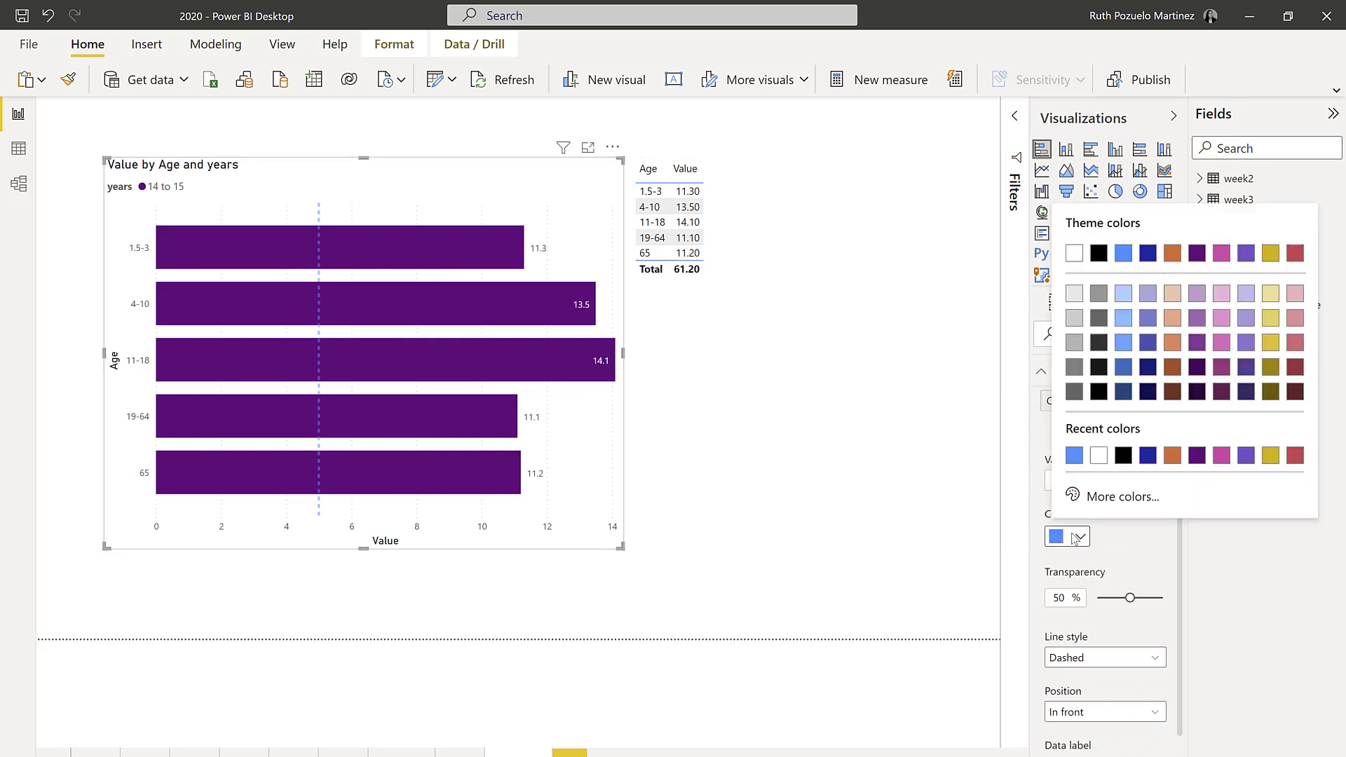
left_click(1178, 257)
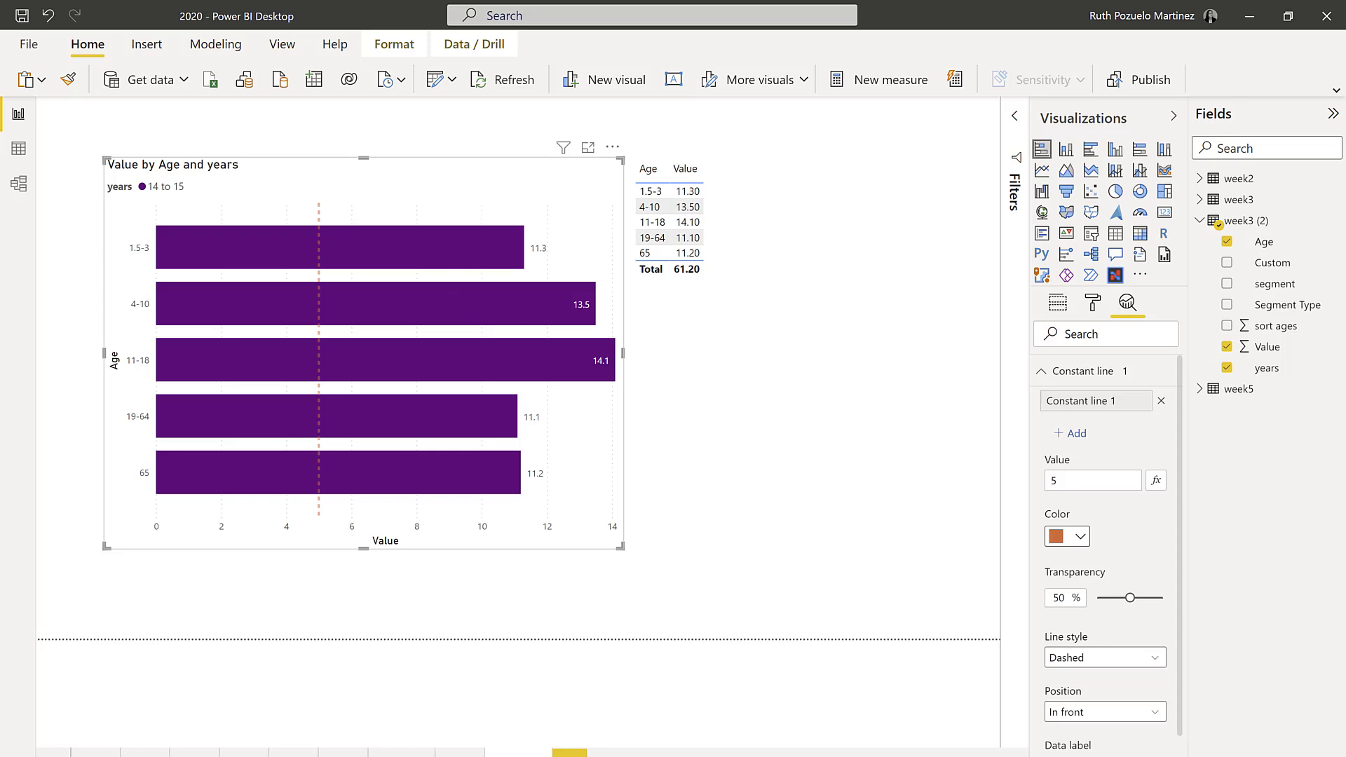
Look over the Sugar intake infographic page, then return to the bar chart page
left_click(459, 752)
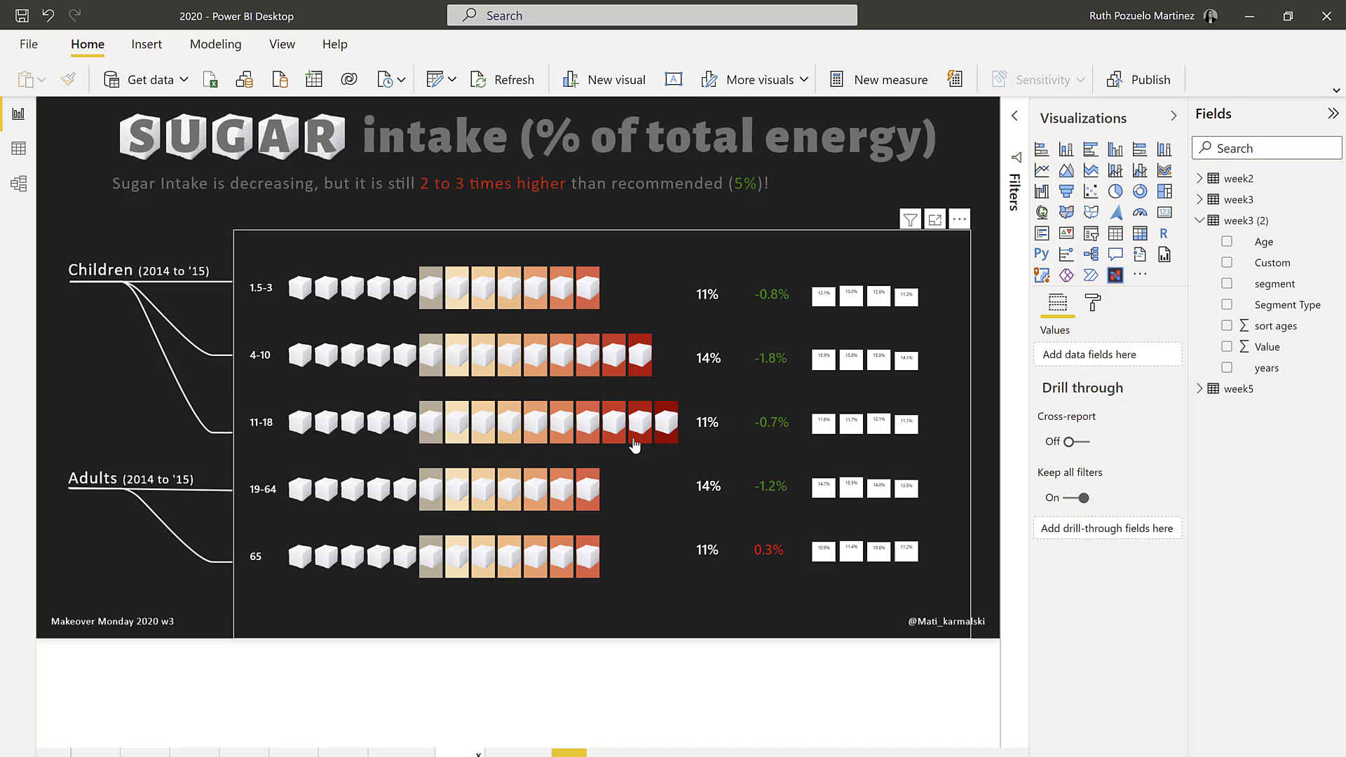
left_click(523, 750)
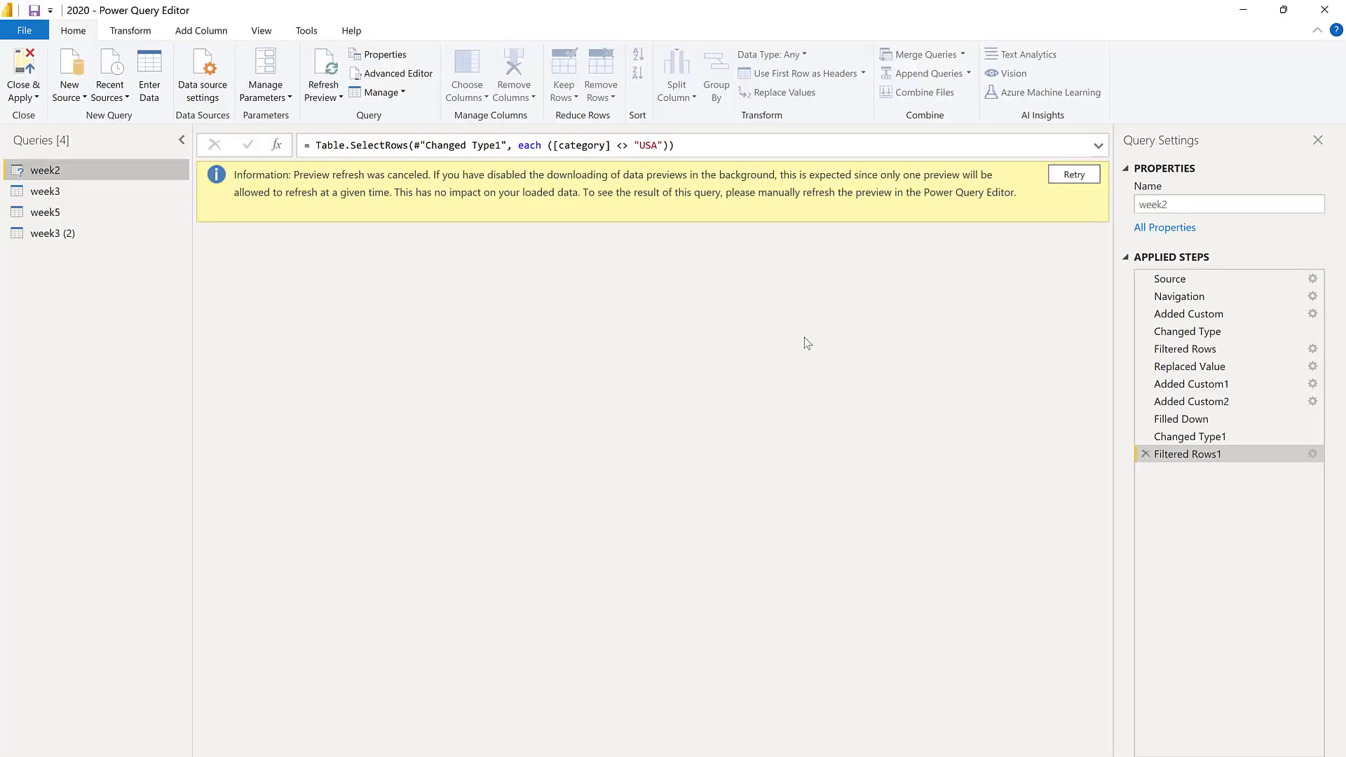
Select the week3 (2) query in the Queries pane
left_click(112, 233)
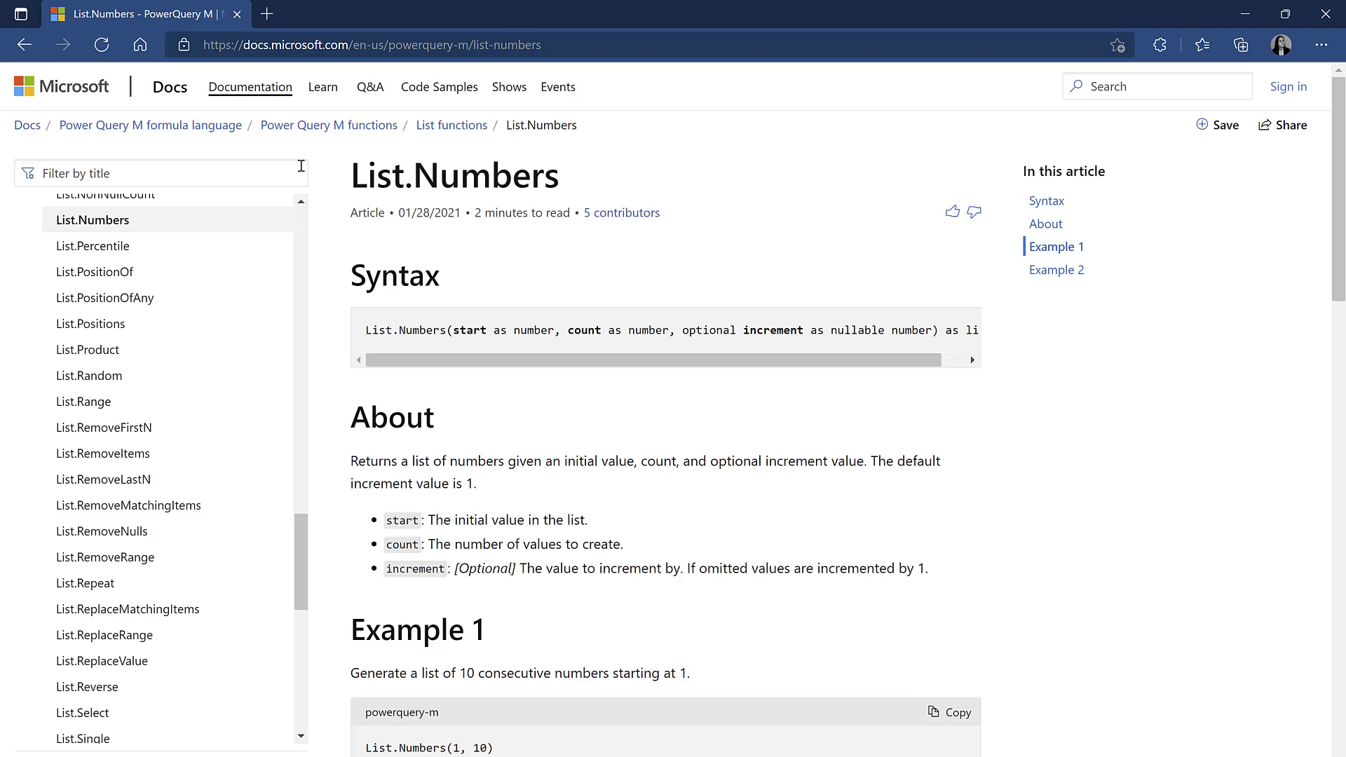
Highlight List.Numbers' name, start, count and increment parameters, then minimize the browser
left_click_drag(366, 175, 588, 178)
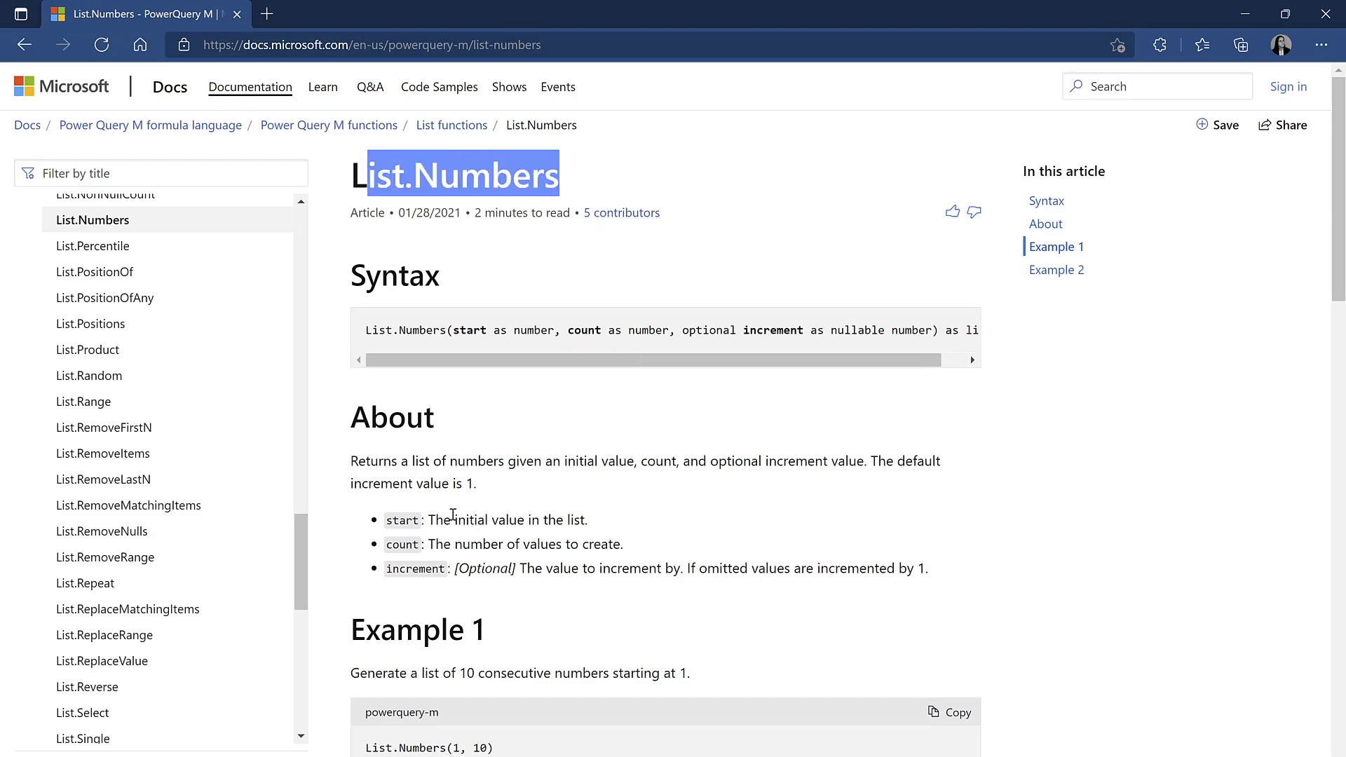
left_click_drag(453, 519, 589, 523)
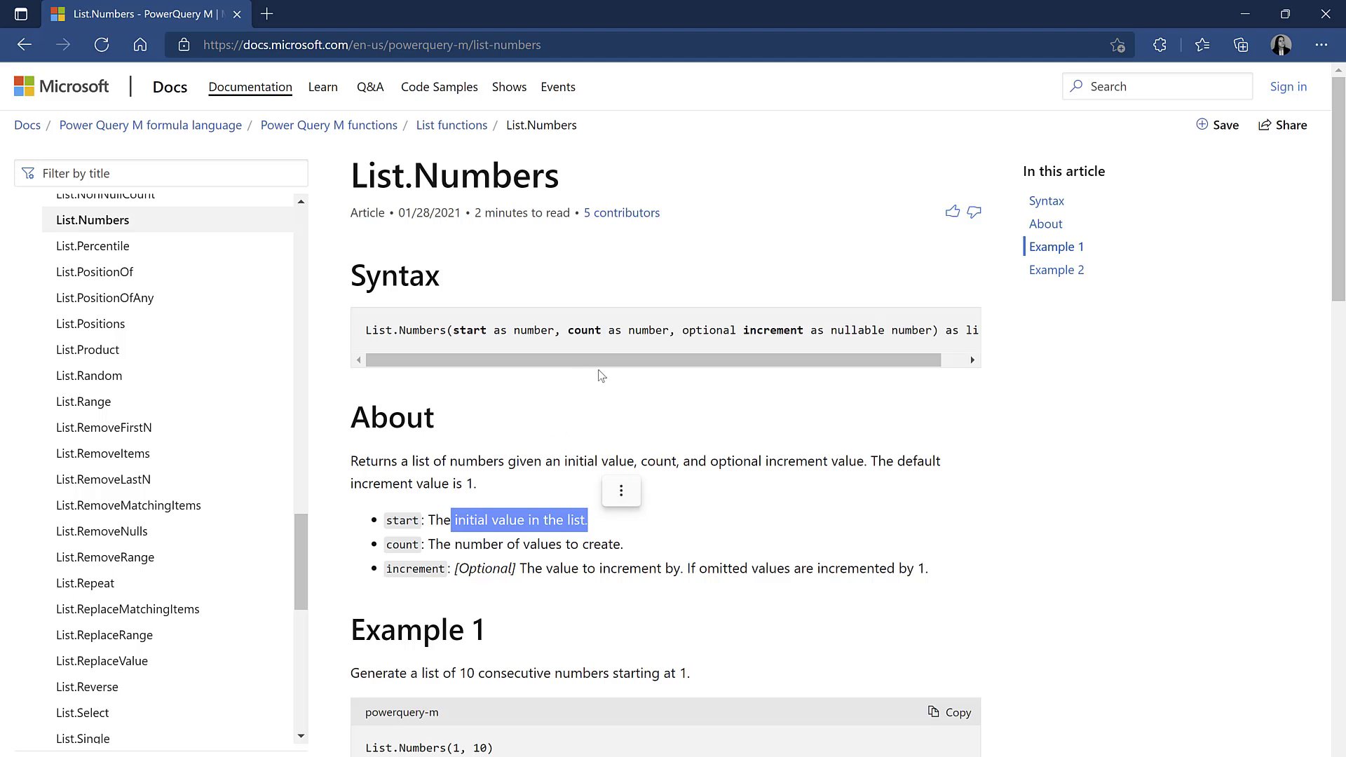
left_click_drag(663, 329, 583, 337)
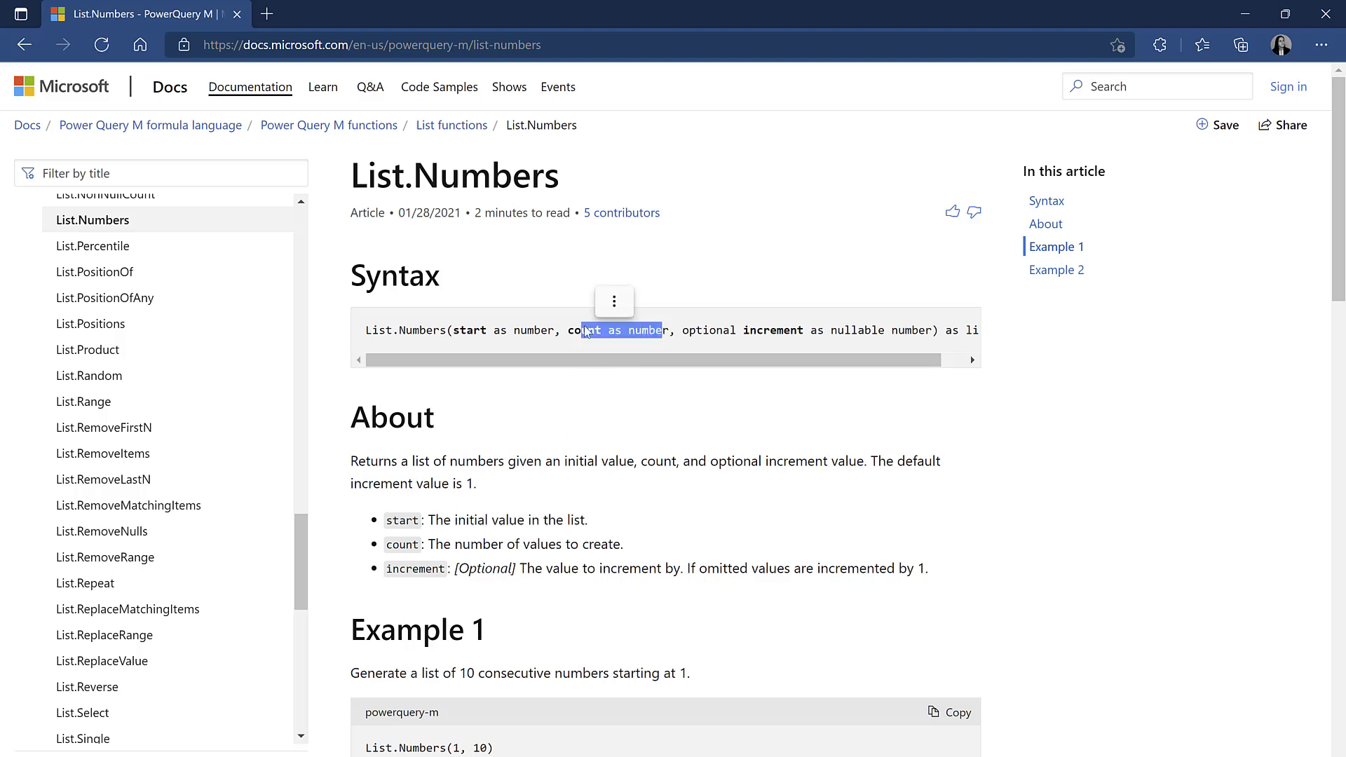
left_click_drag(733, 332, 836, 331)
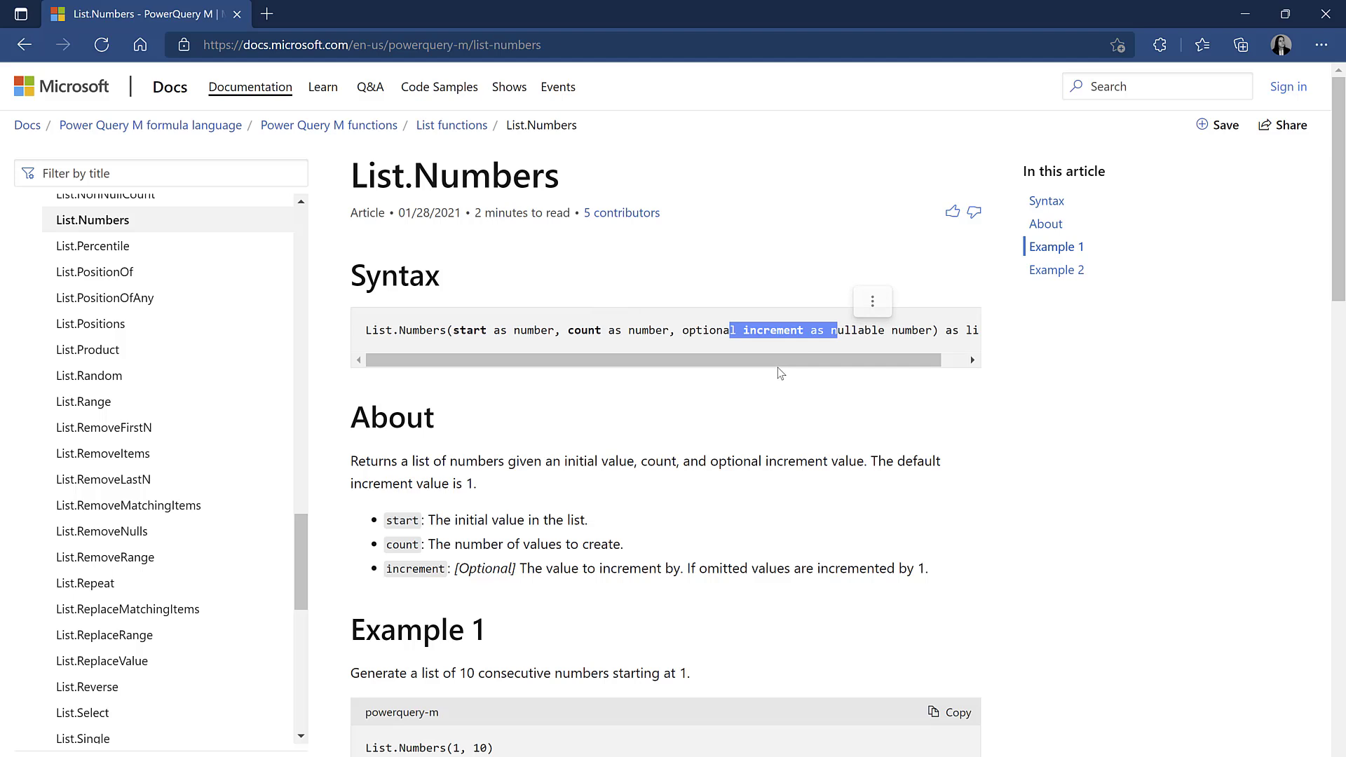
left_click(1245, 14)
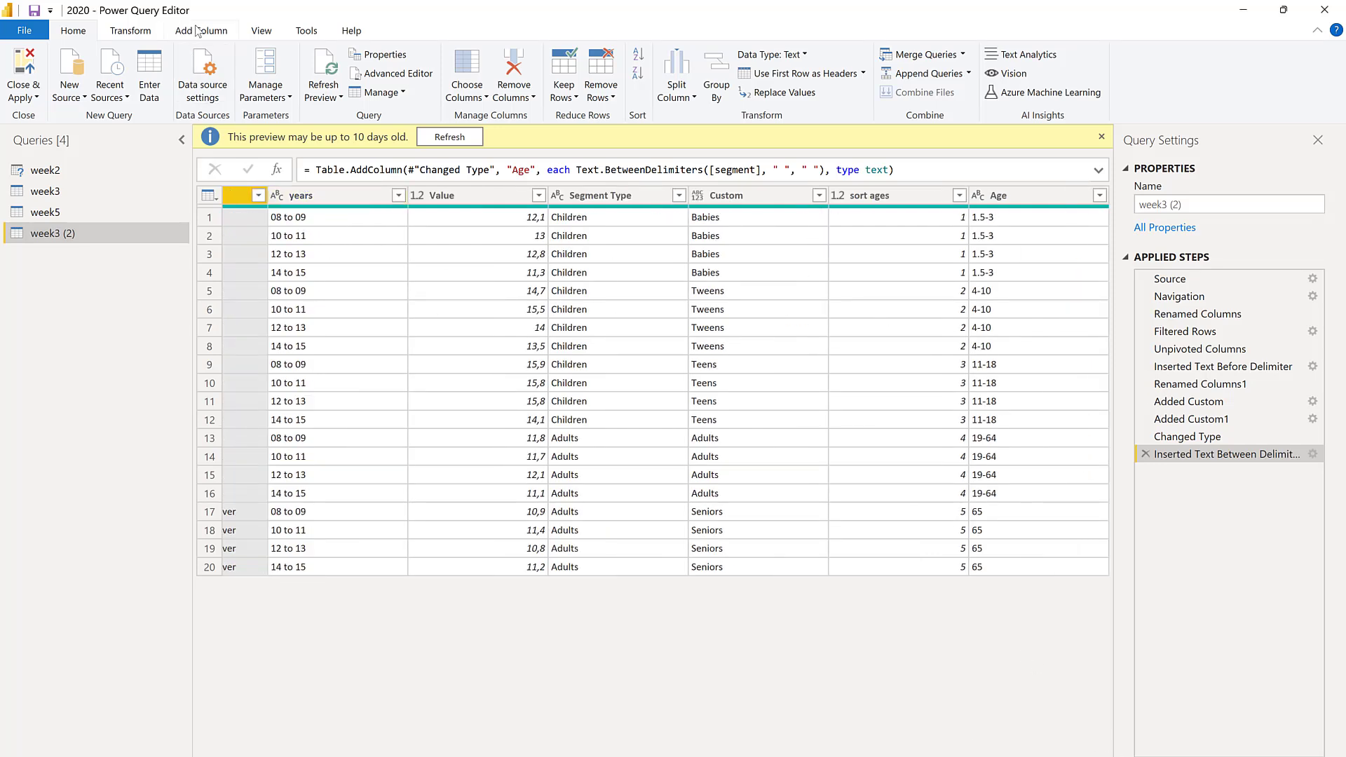
Add a Custom.1 column with the formula List.Numbers(1,[Value],1)
left_click(201, 30)
left_click(84, 76)
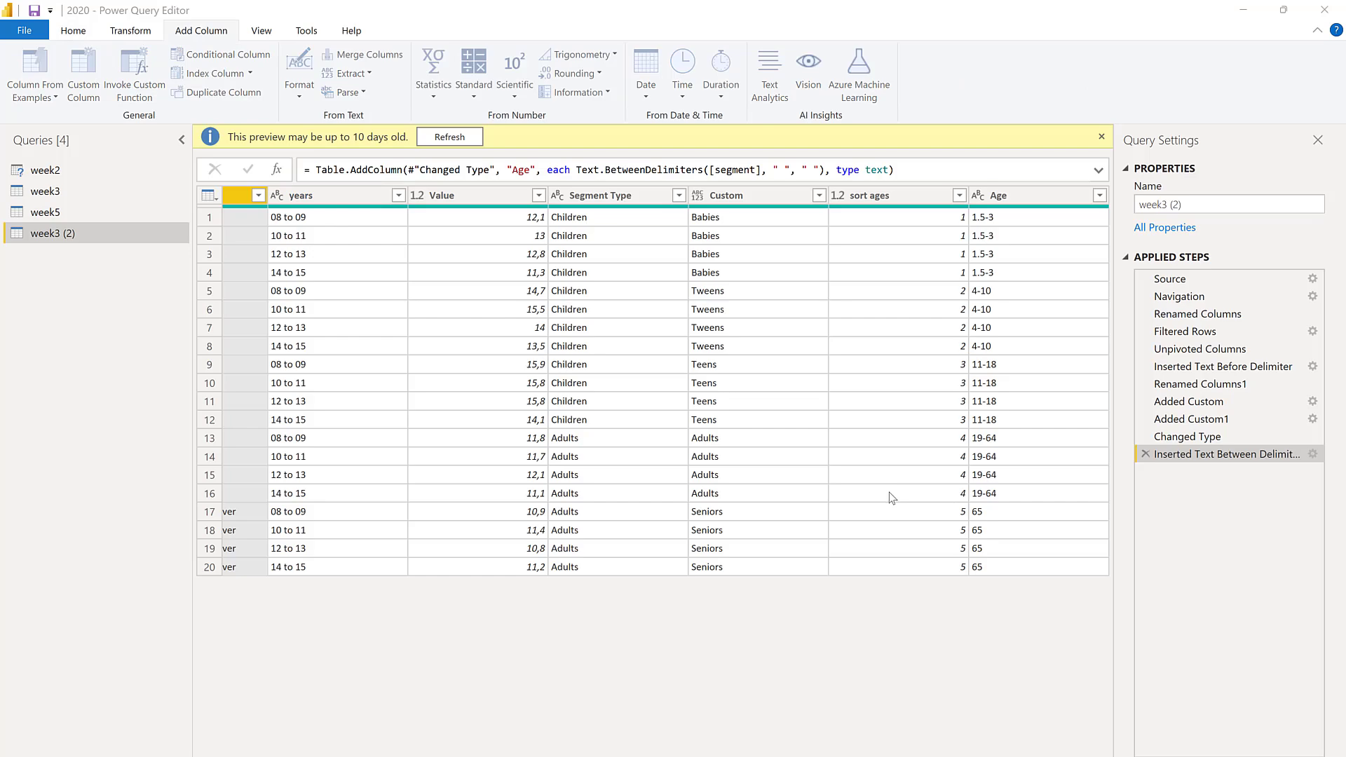
type("Li")
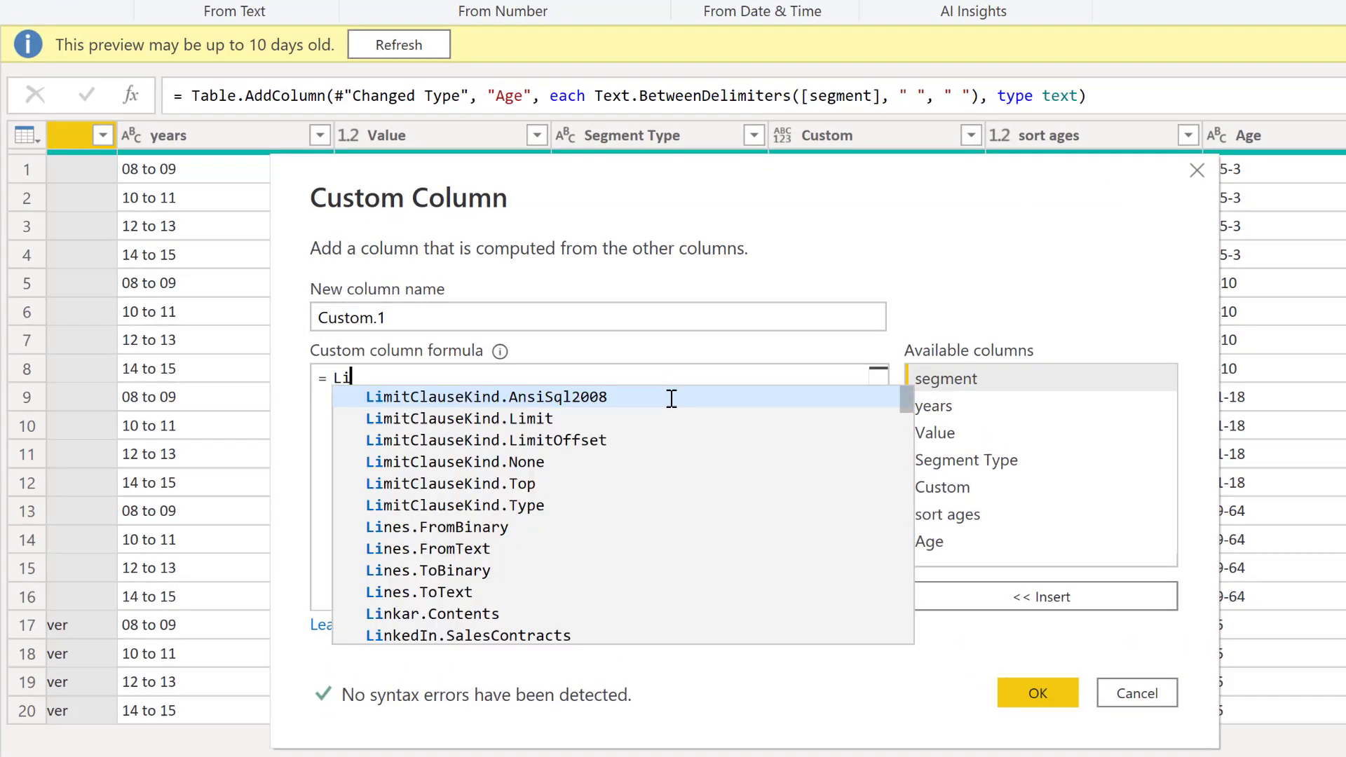
type("st.Number")
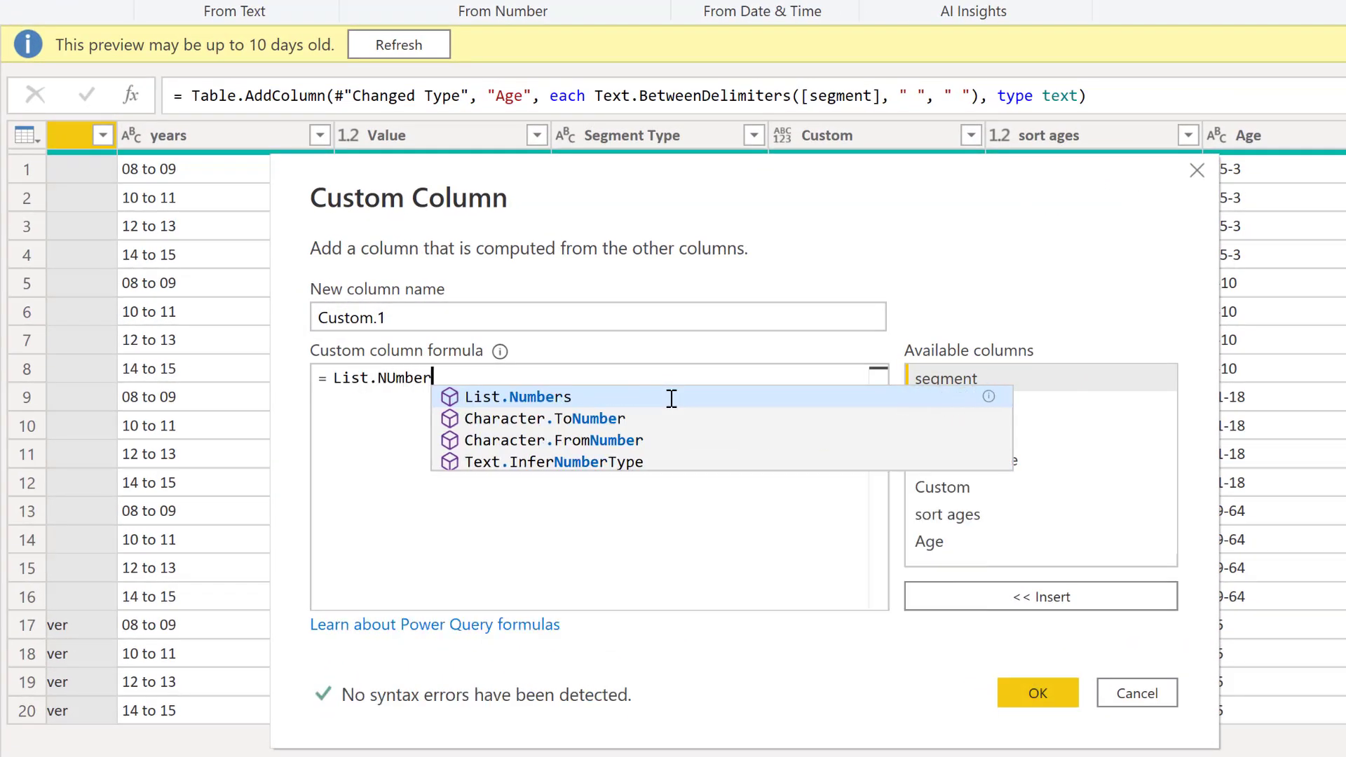
key("BackSpace")
key("BackSpace")
key("BackSpace")
key("BackSpace")
key("BackSpace")
type("umbers(1,")
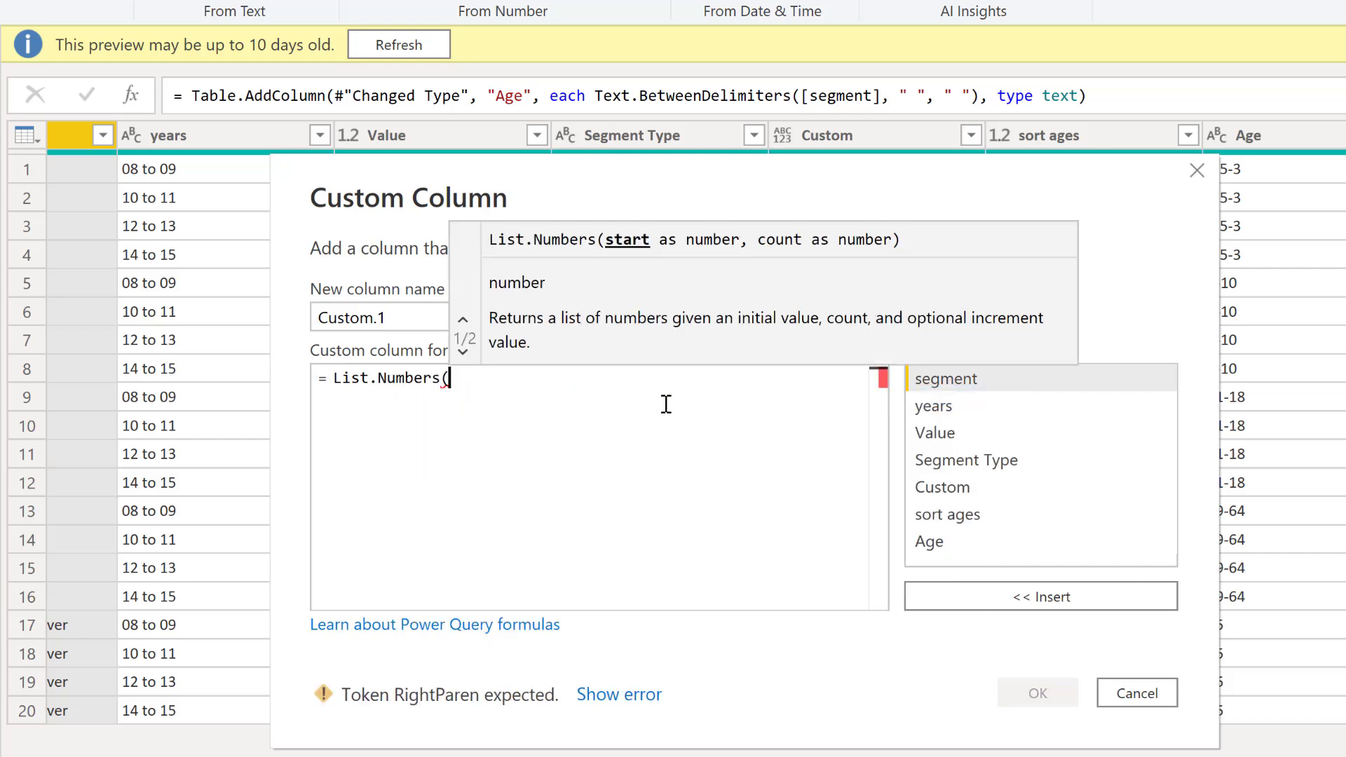
double_click(937, 439)
left_click_drag(436, 219, 466, 340)
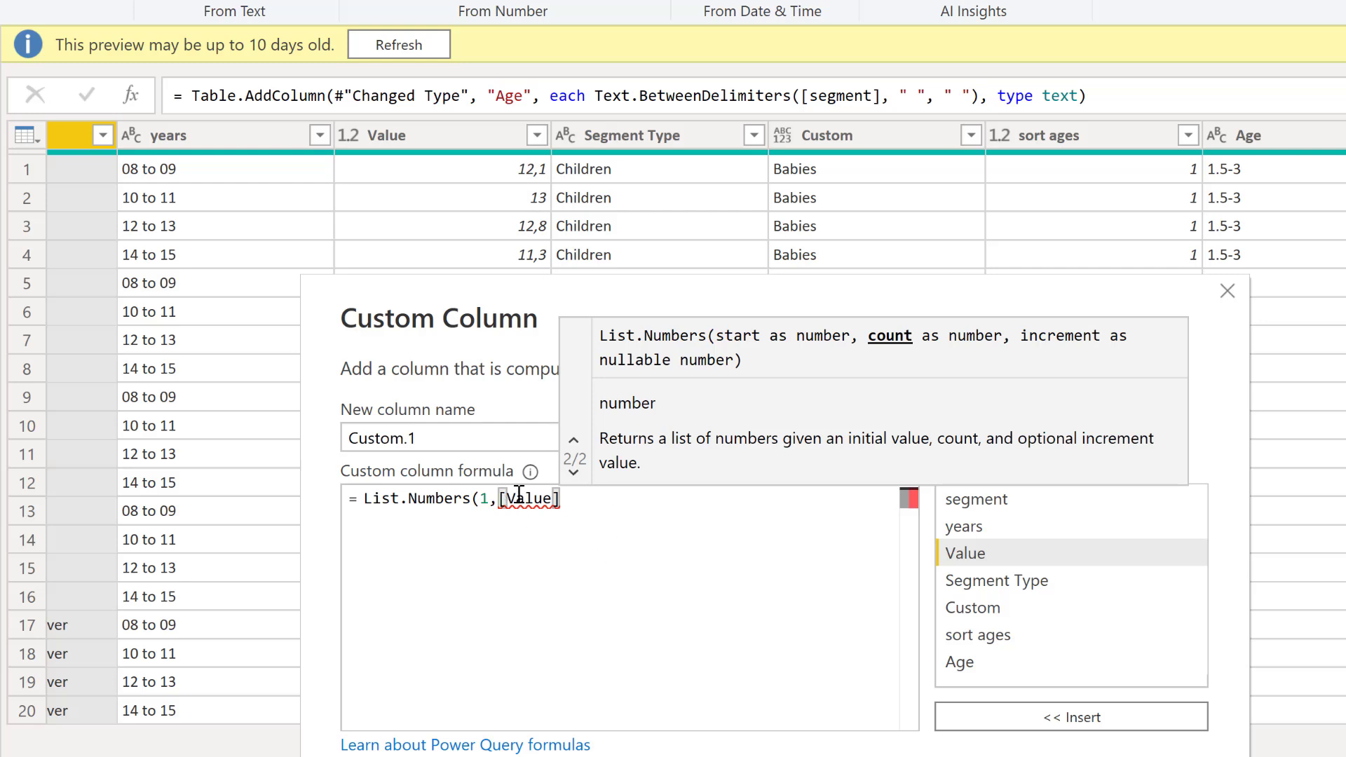
type(",1")
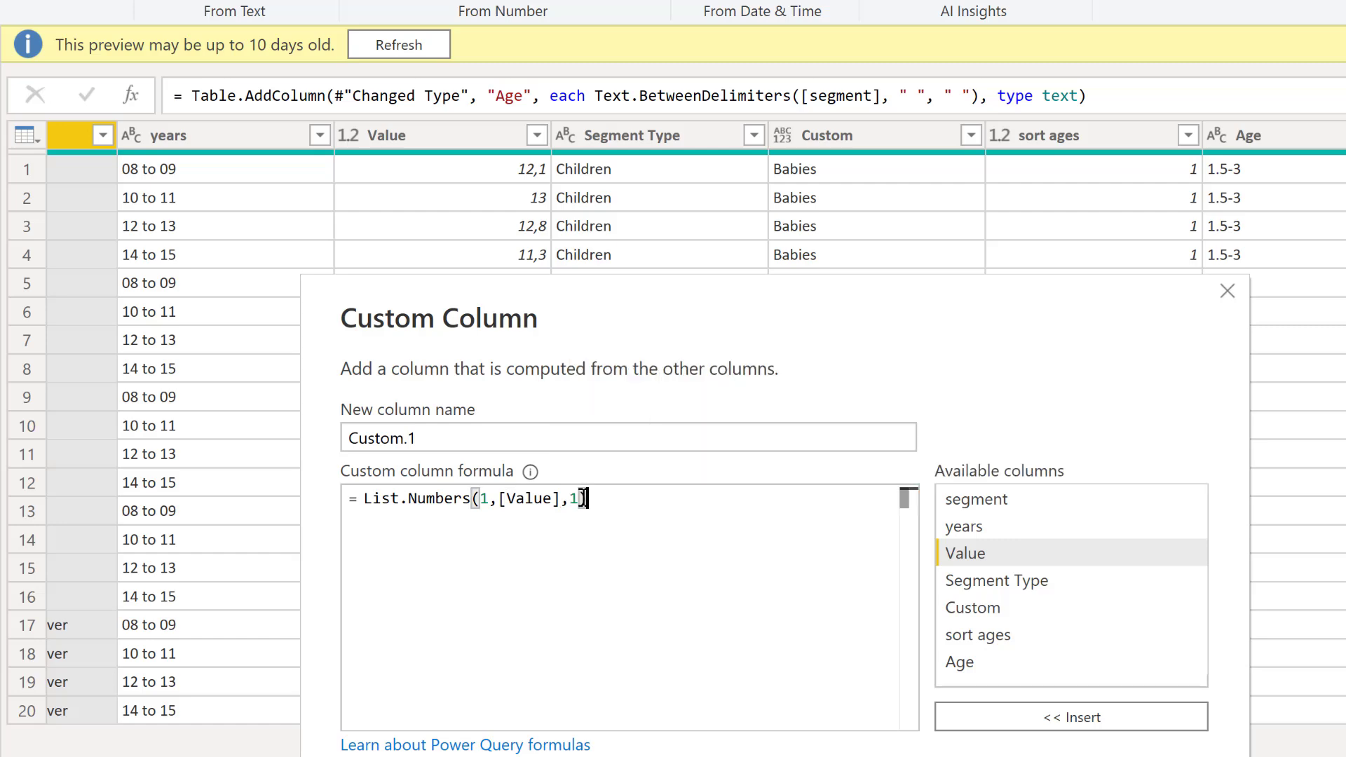
key("Return")
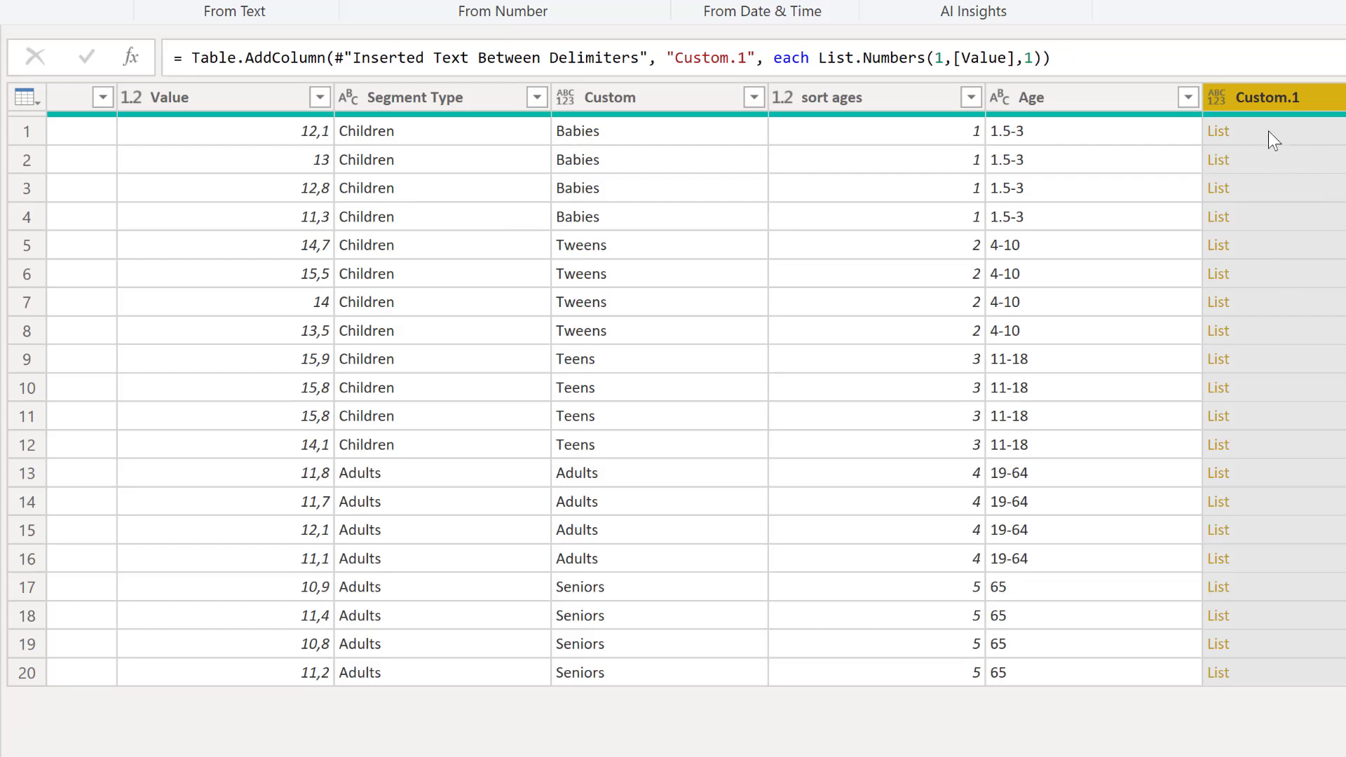
Preview the lists in rows 1 and 2 of Custom.1 and enlarge the data grid
left_click(1271, 130)
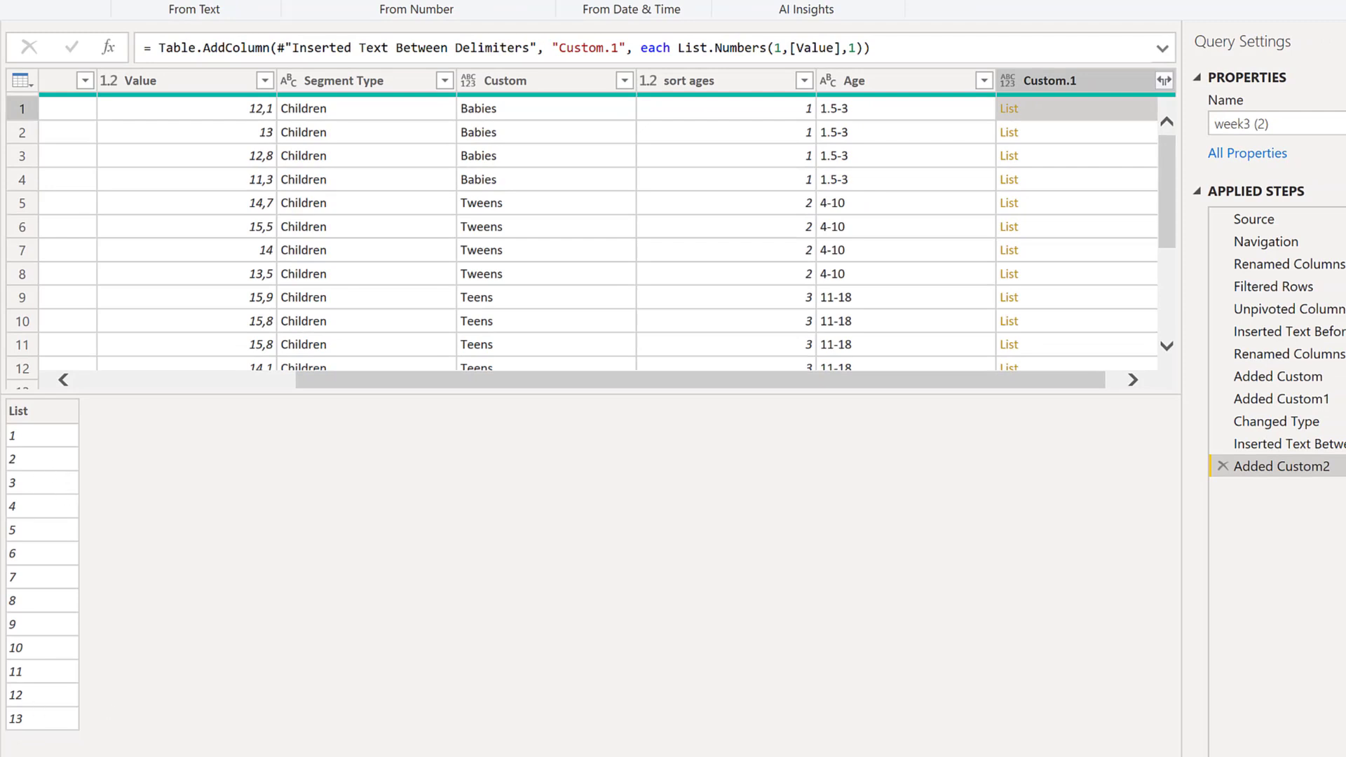
left_click(1084, 133)
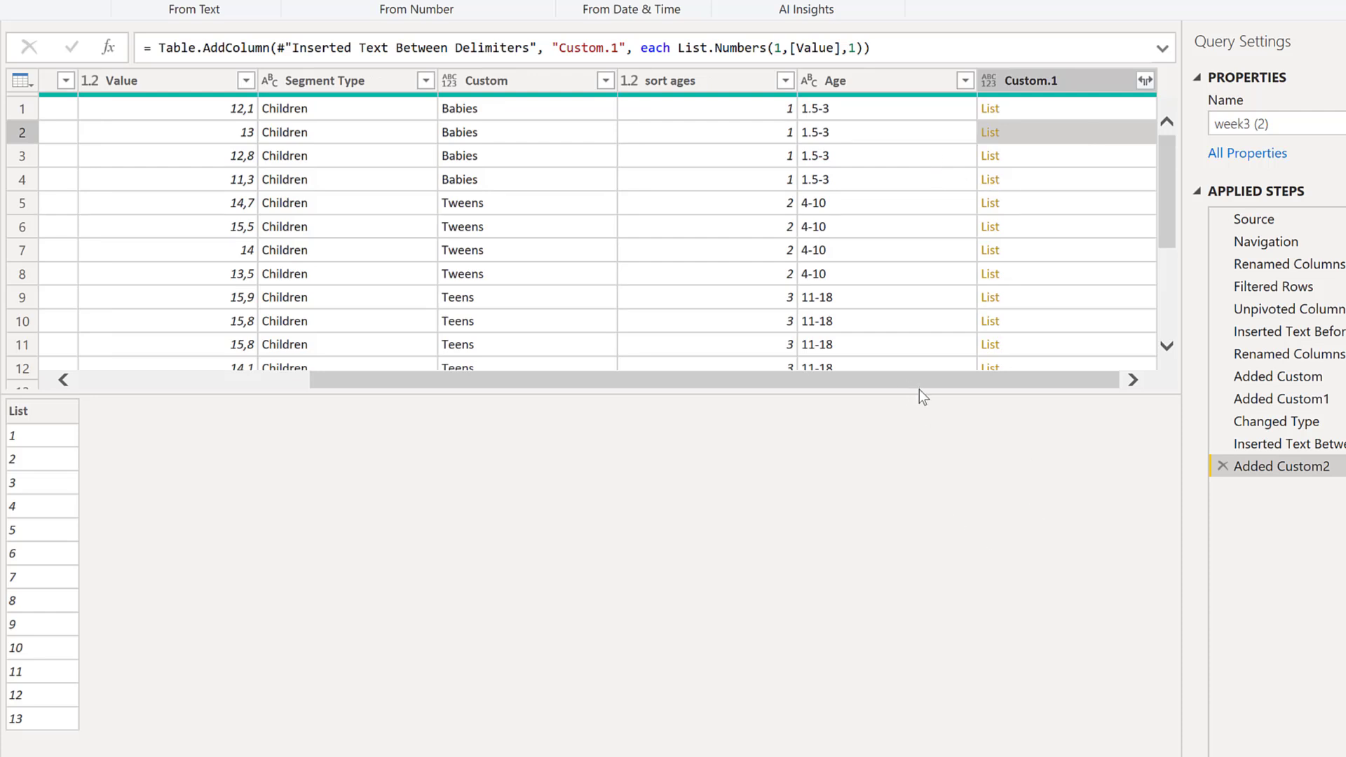
left_click_drag(920, 394, 934, 663)
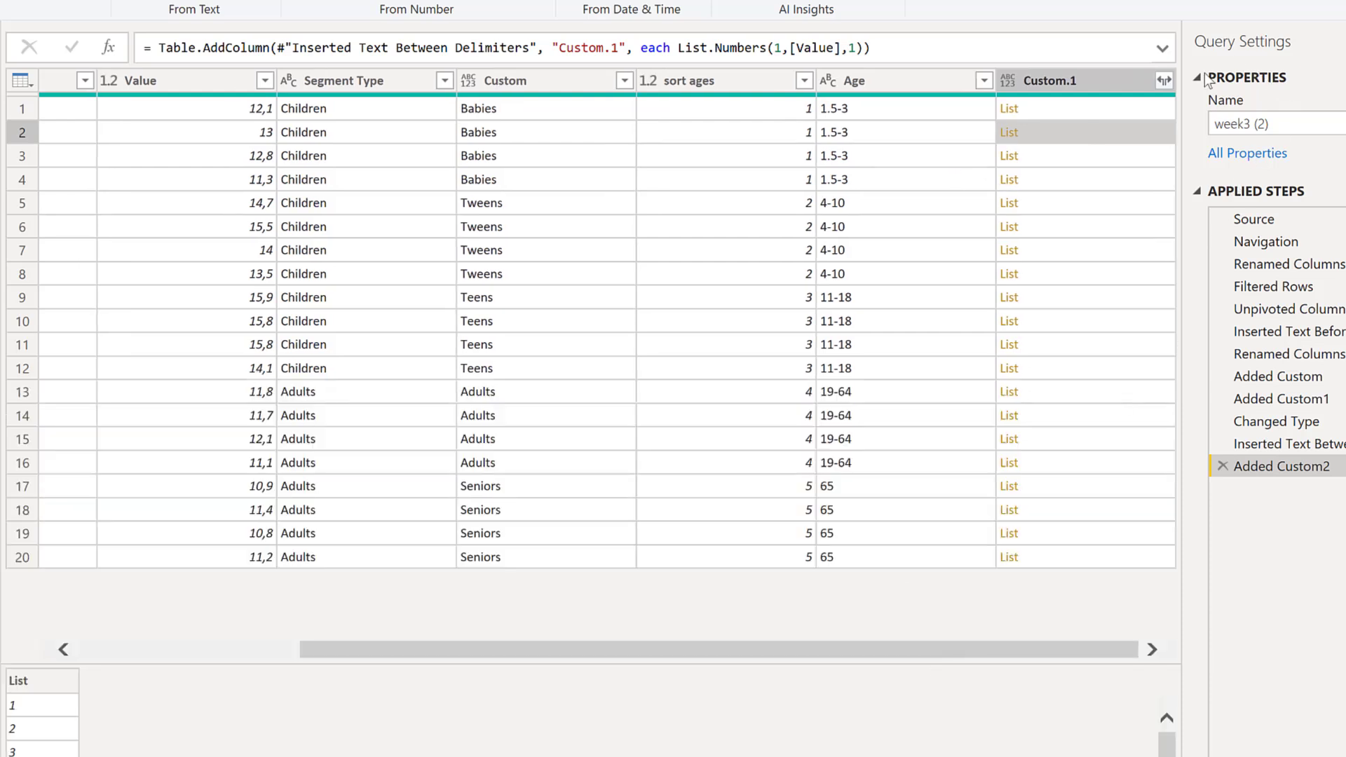
Expand the Custom.1 lists to new rows and scroll through the repeated rows
left_click(1165, 81)
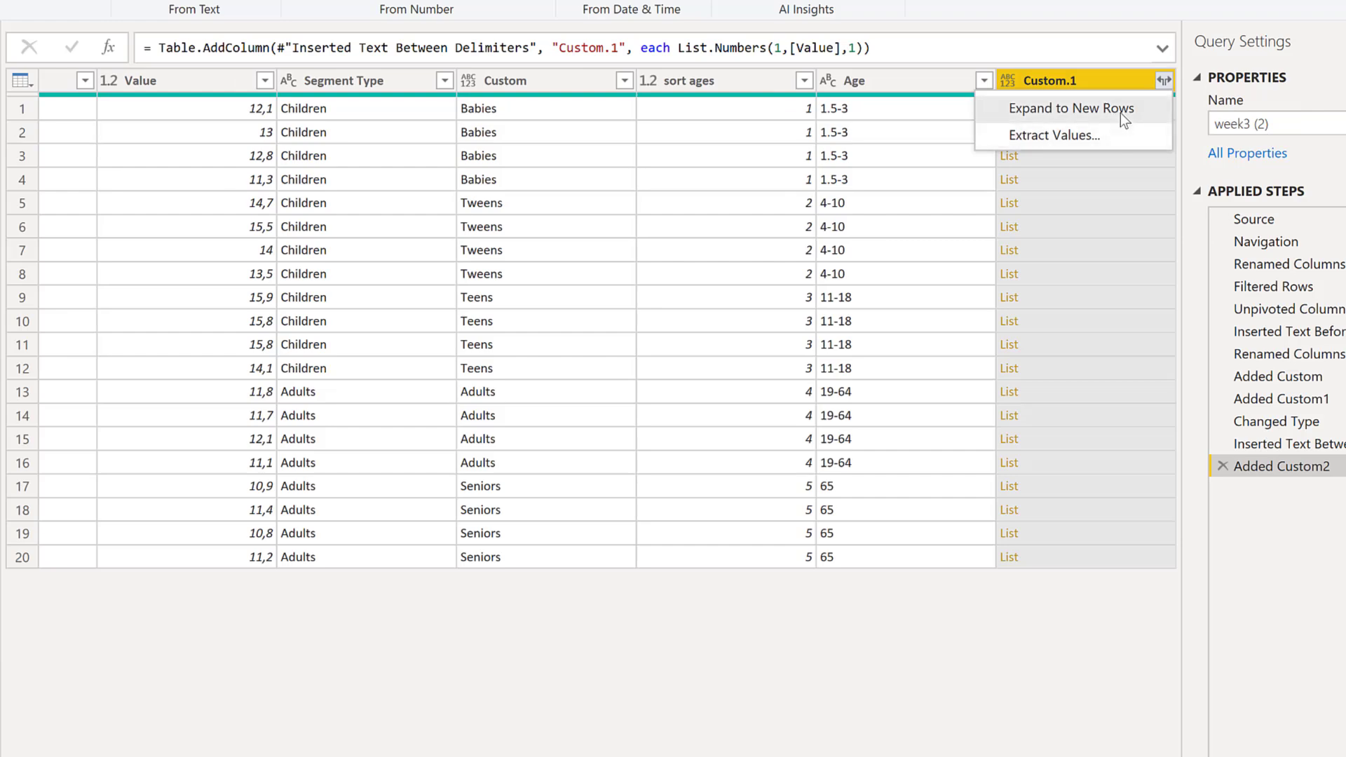
left_click(1120, 112)
scroll(1086, 430, "down", 20)
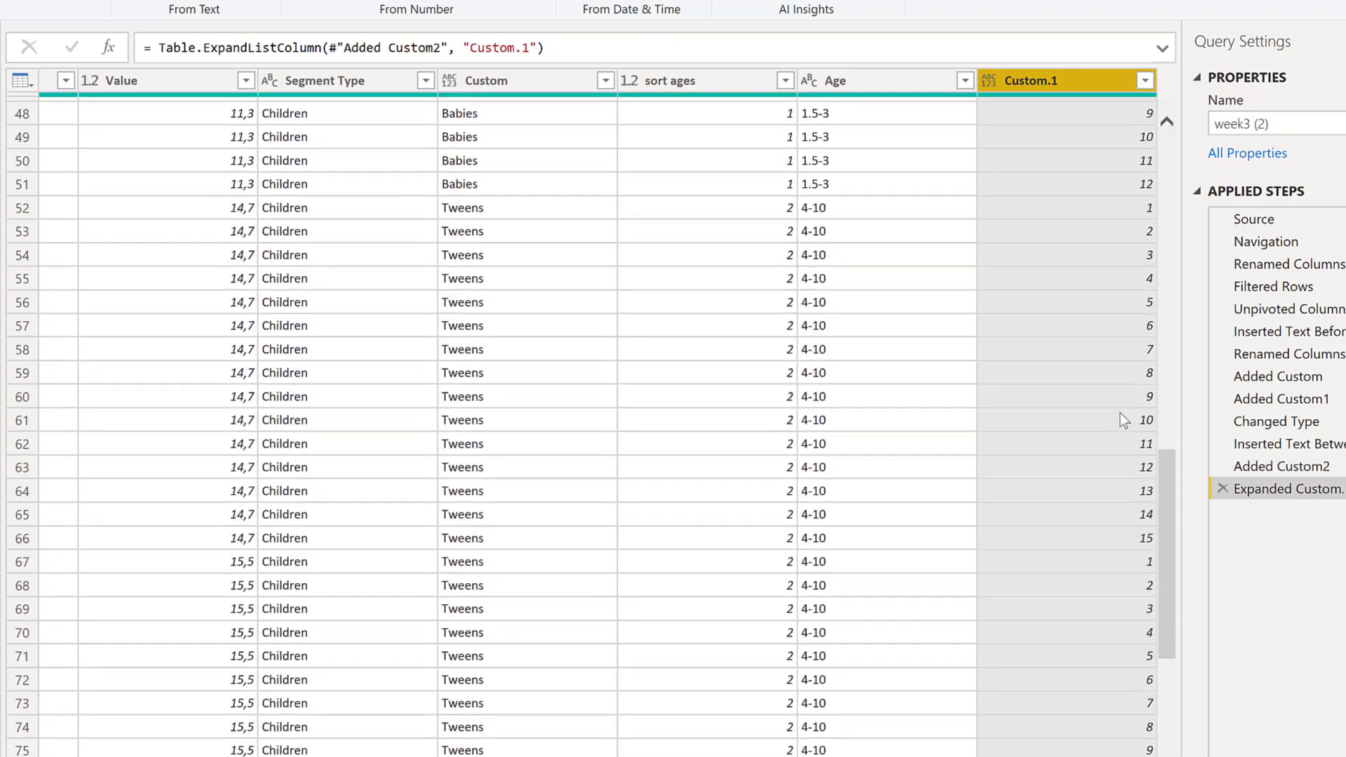
scroll(1102, 439, "down", 14)
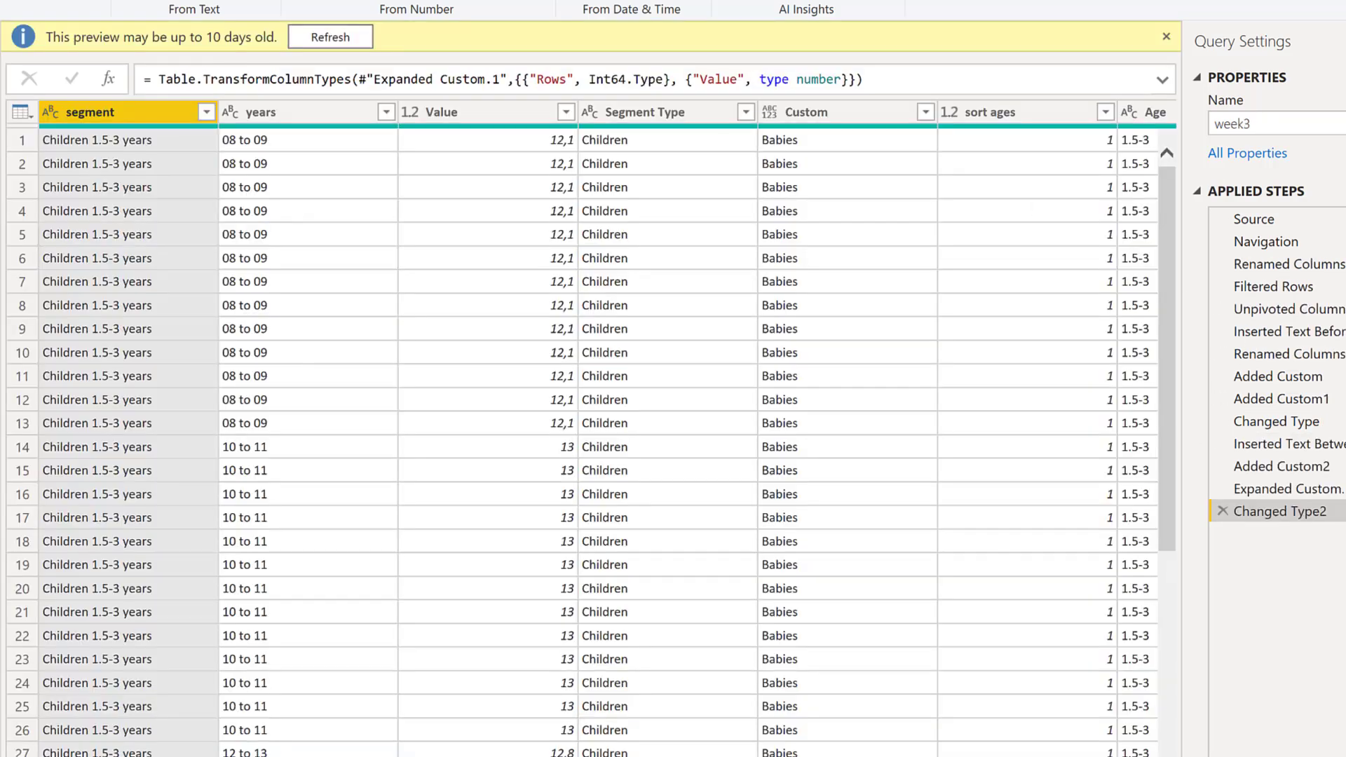
Scroll across and down the week3 query to check the Rows column numbering
scroll(582, 421, "right", 5)
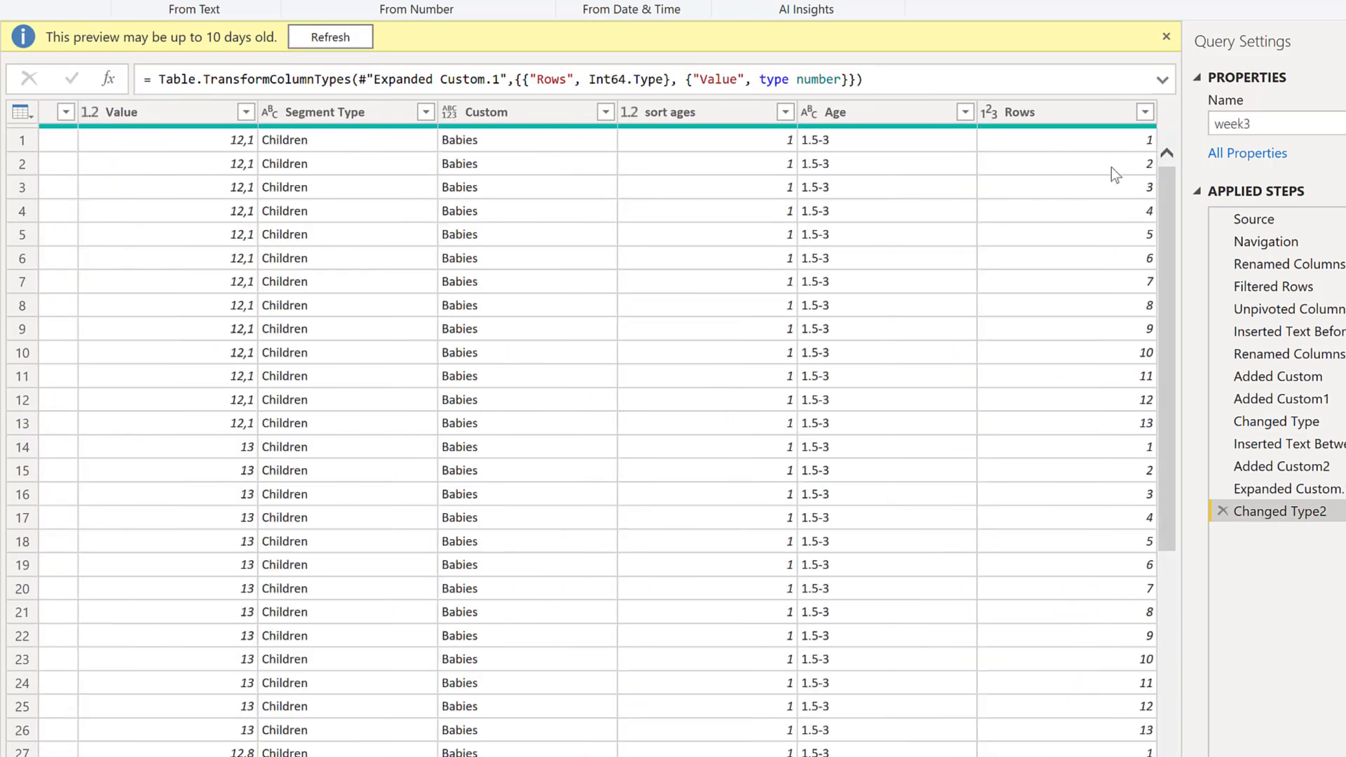
scroll(1093, 281, "down", 14)
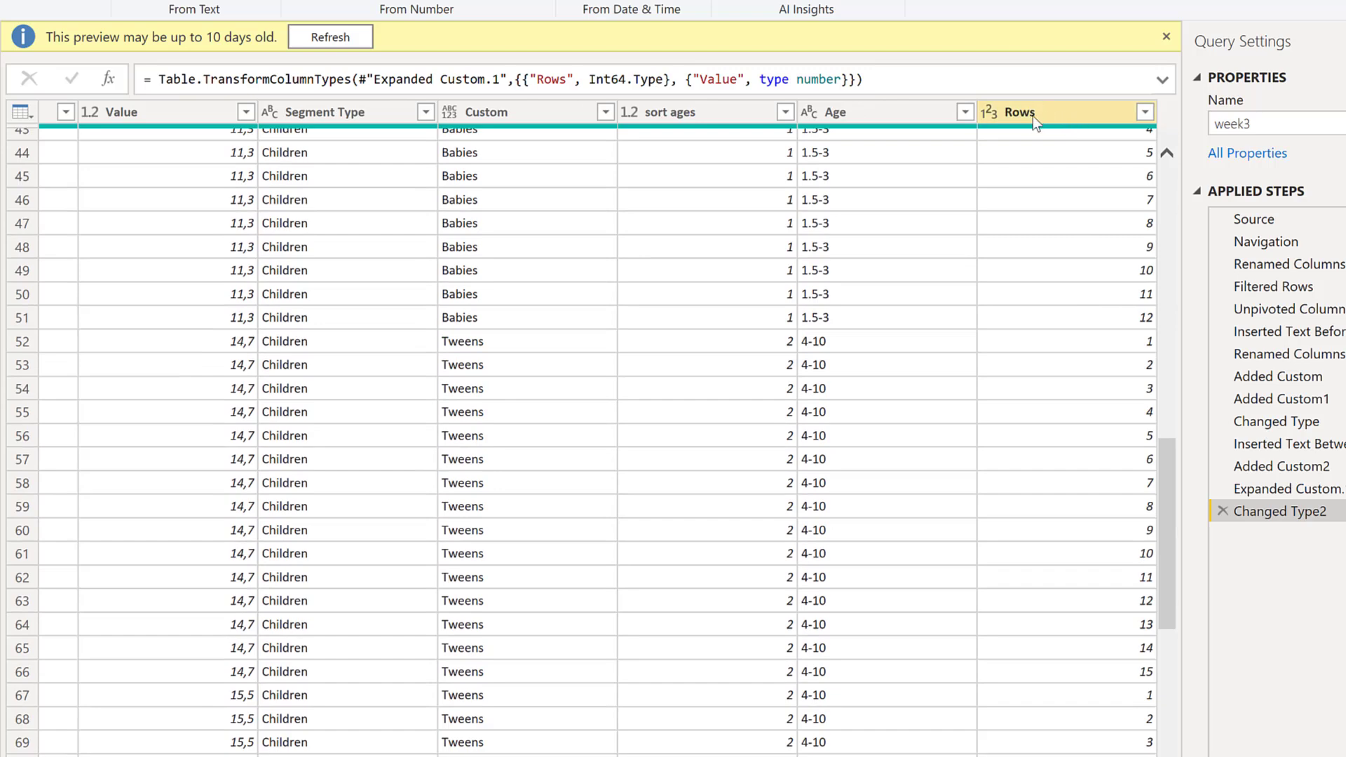
scroll(1041, 293, "down", 9)
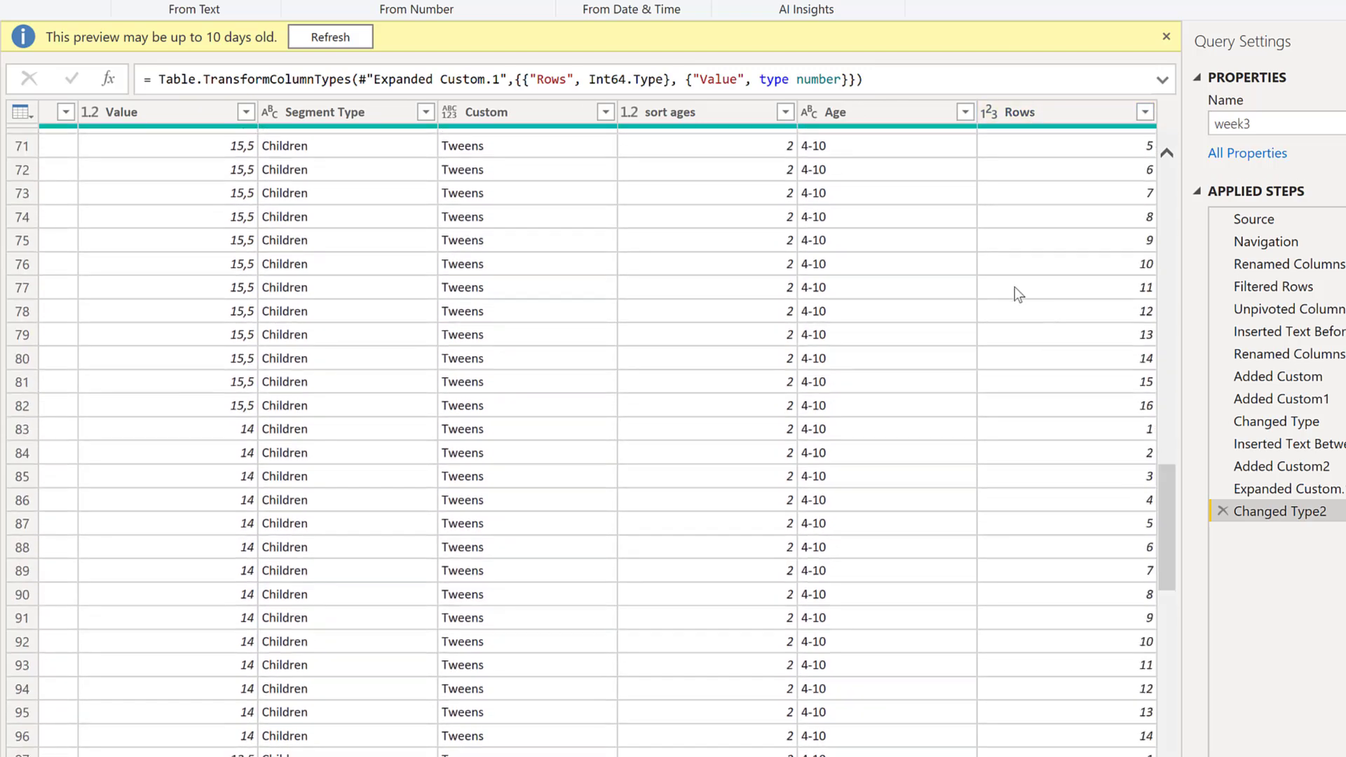